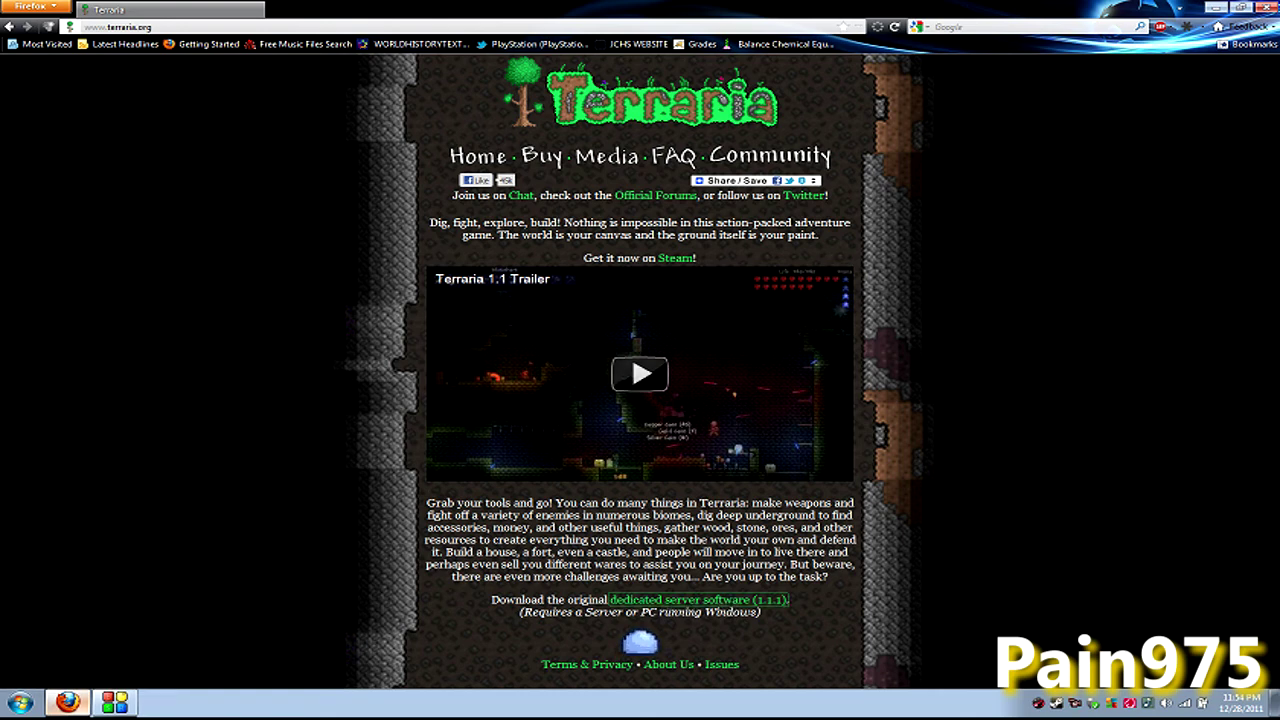
Step: Minimize the Firefox window showing terraria.org to reveal the desktop
click(1214, 7)
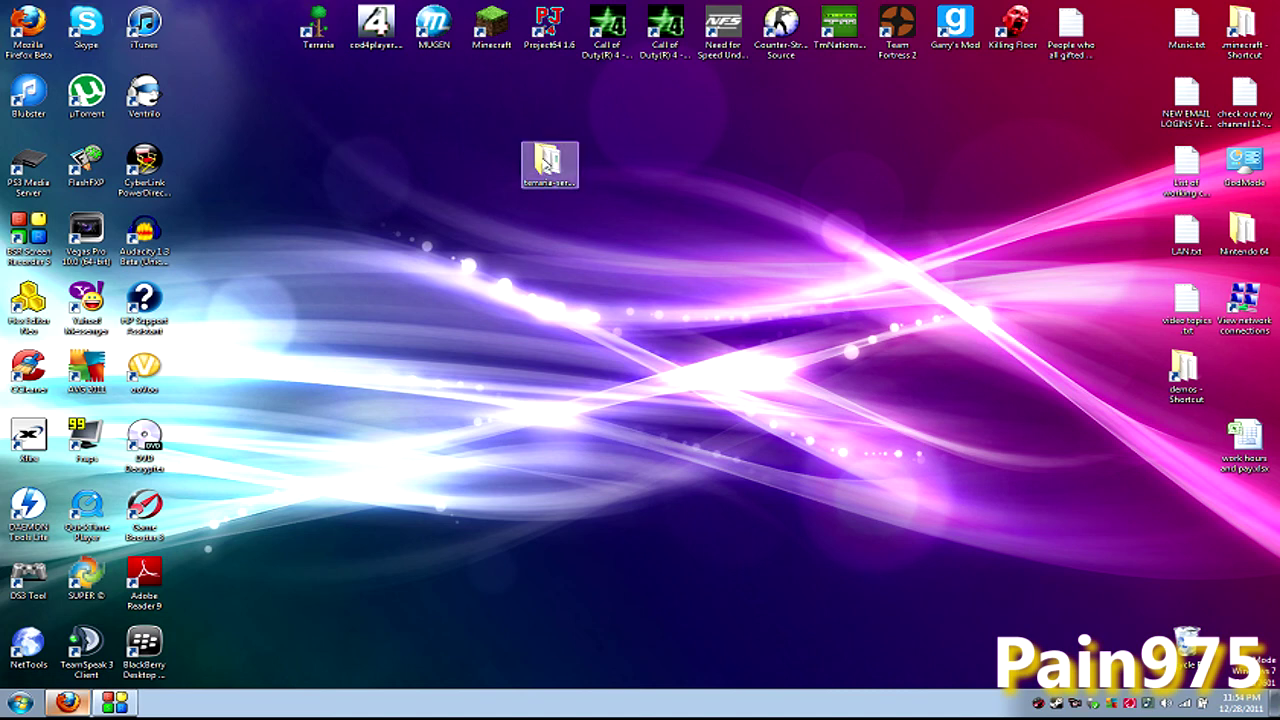
Step: Open the terraria-server desktop folder and launch TerrariaServer.exe
click(550, 163)
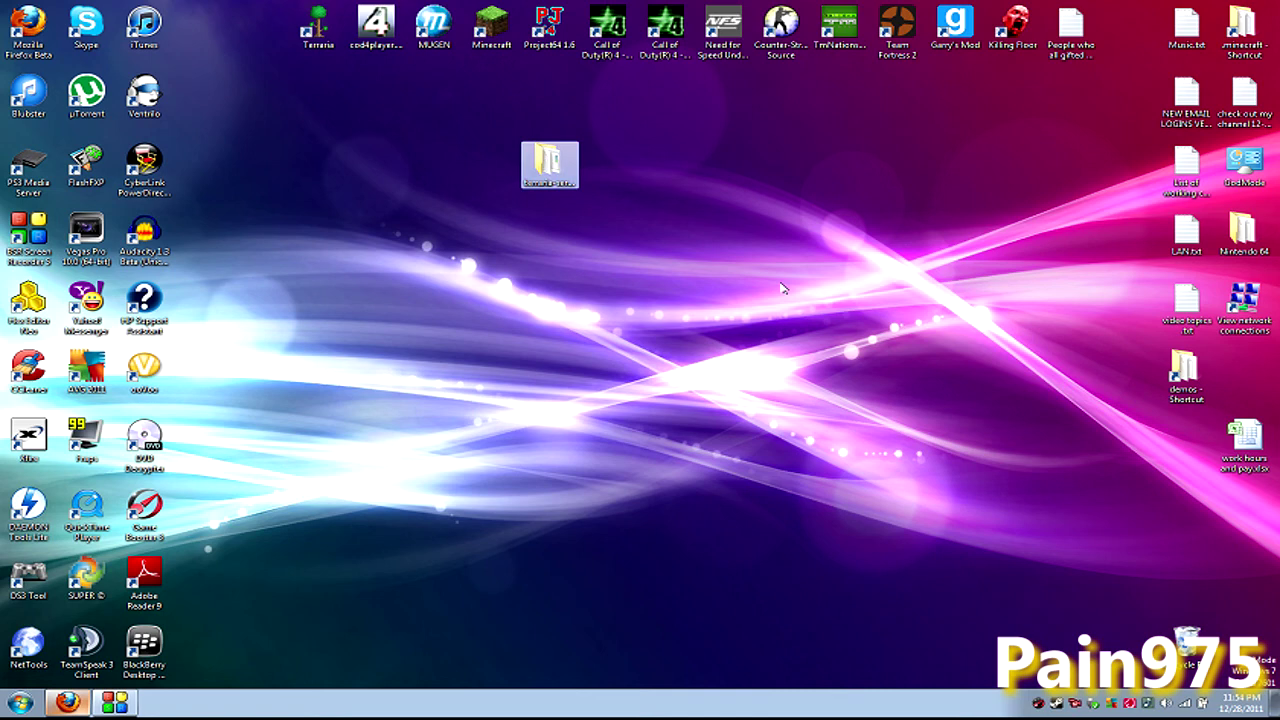
key(Return)
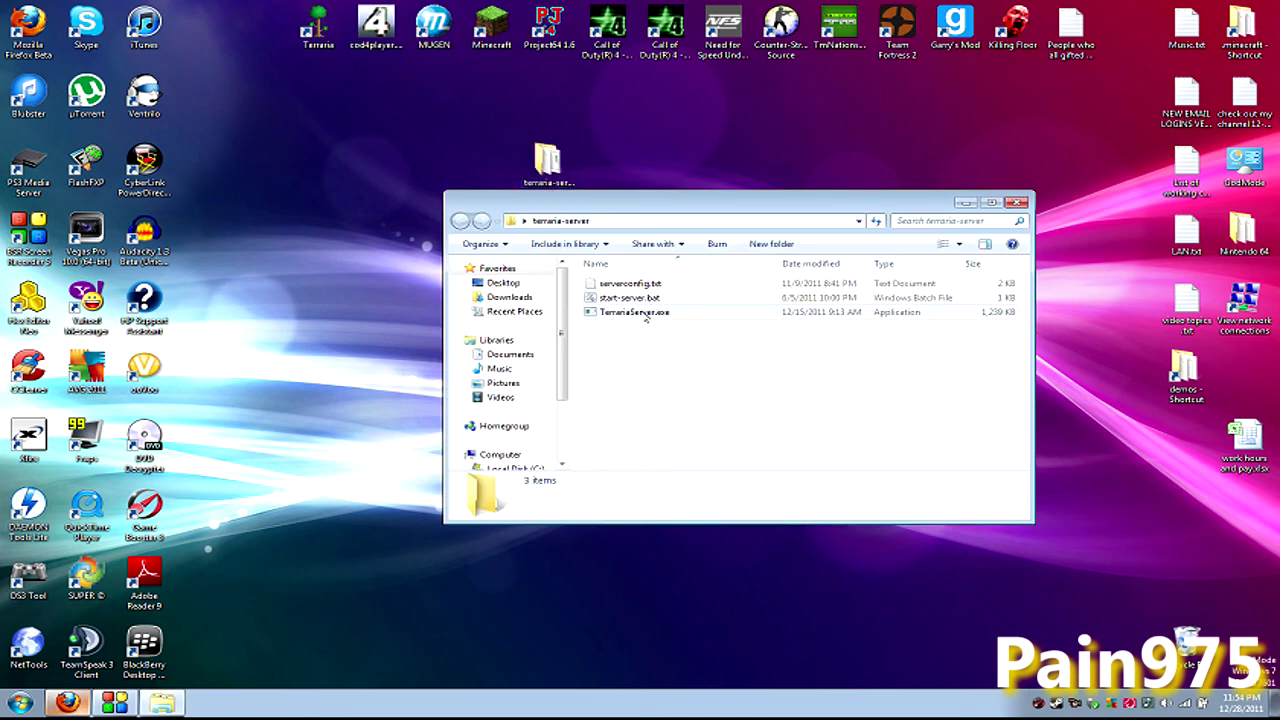
double_click(645, 316)
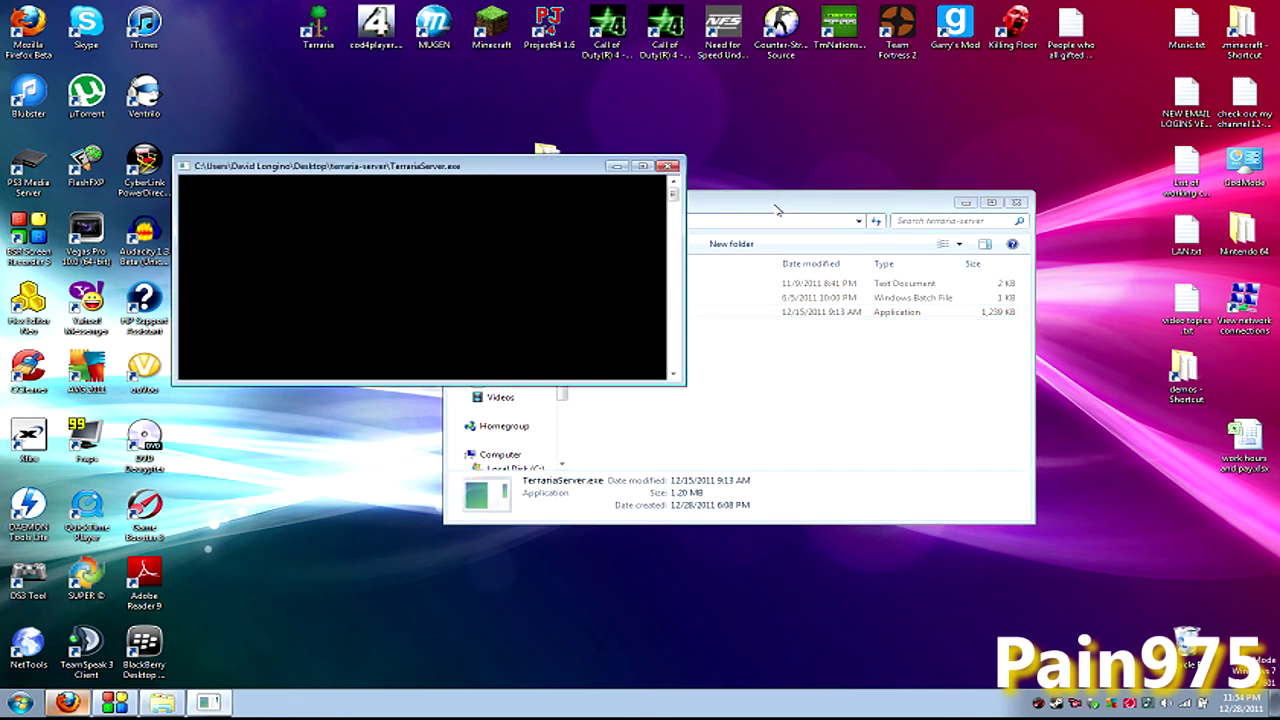
Step: In the server console, create a new Small (1) world named Shasta and start generating it
click(778, 210)
click(390, 251)
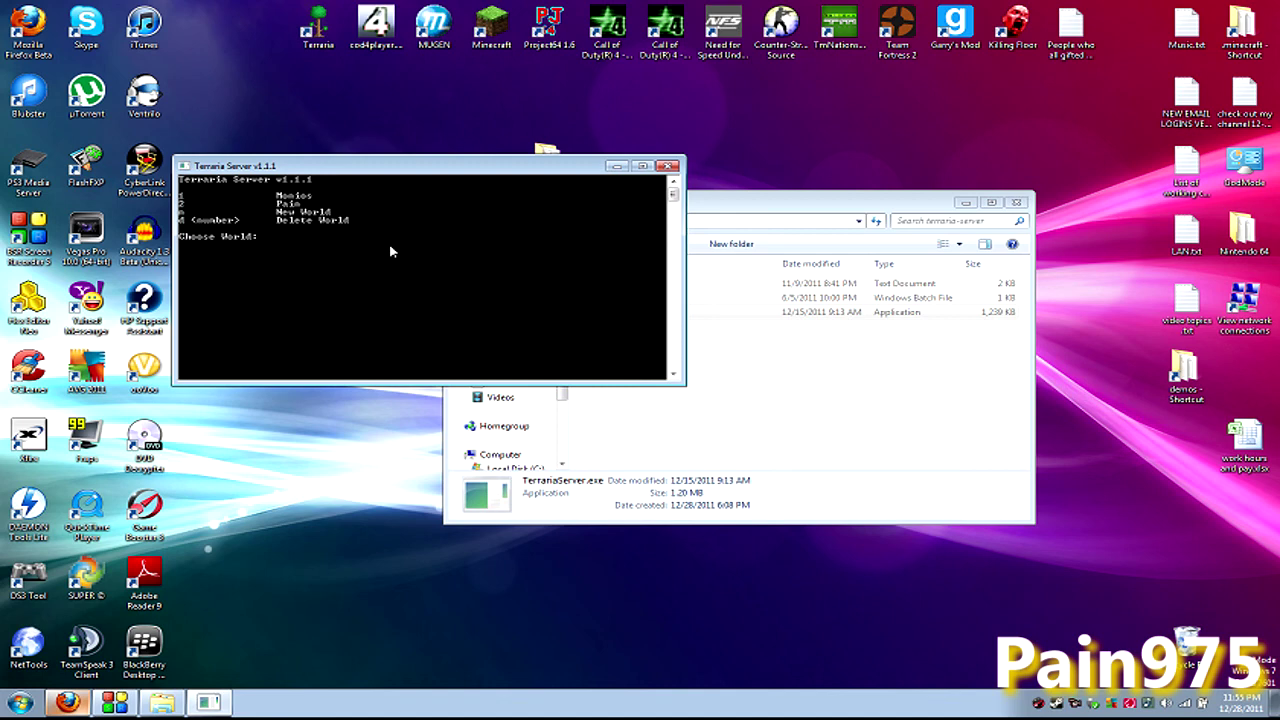
text(n)
key(Return)
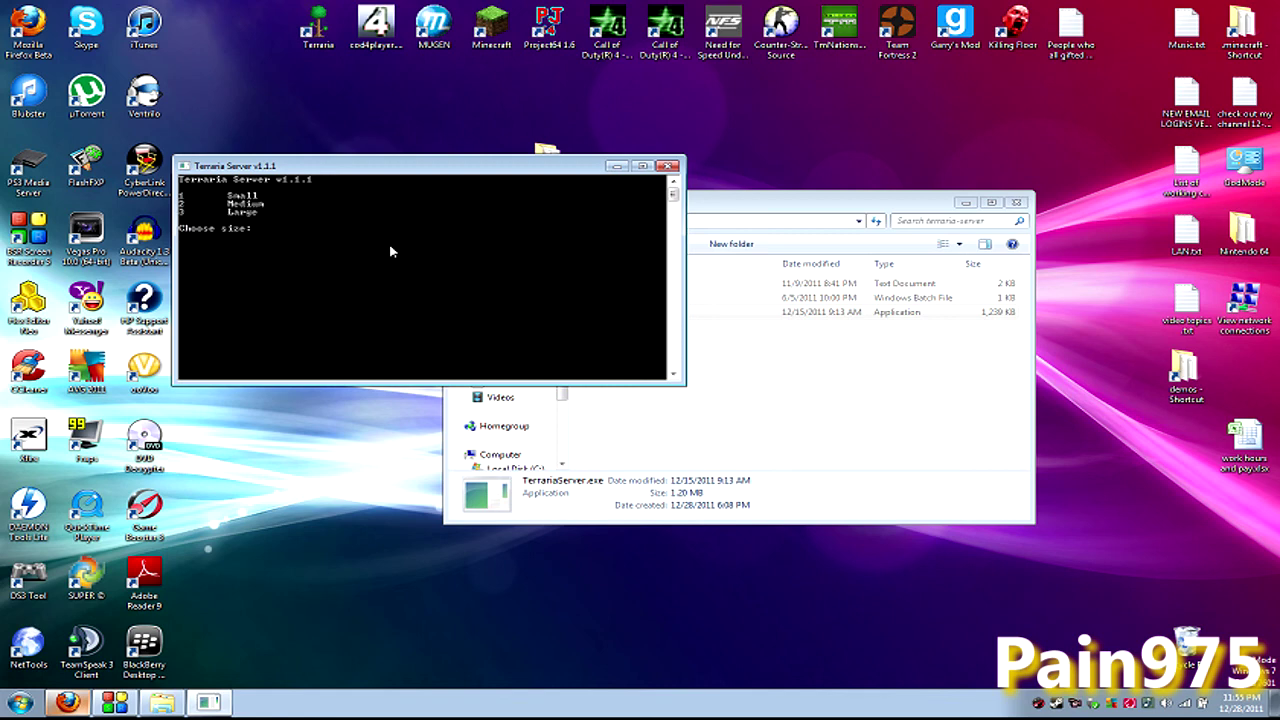
text(1)
key(Return)
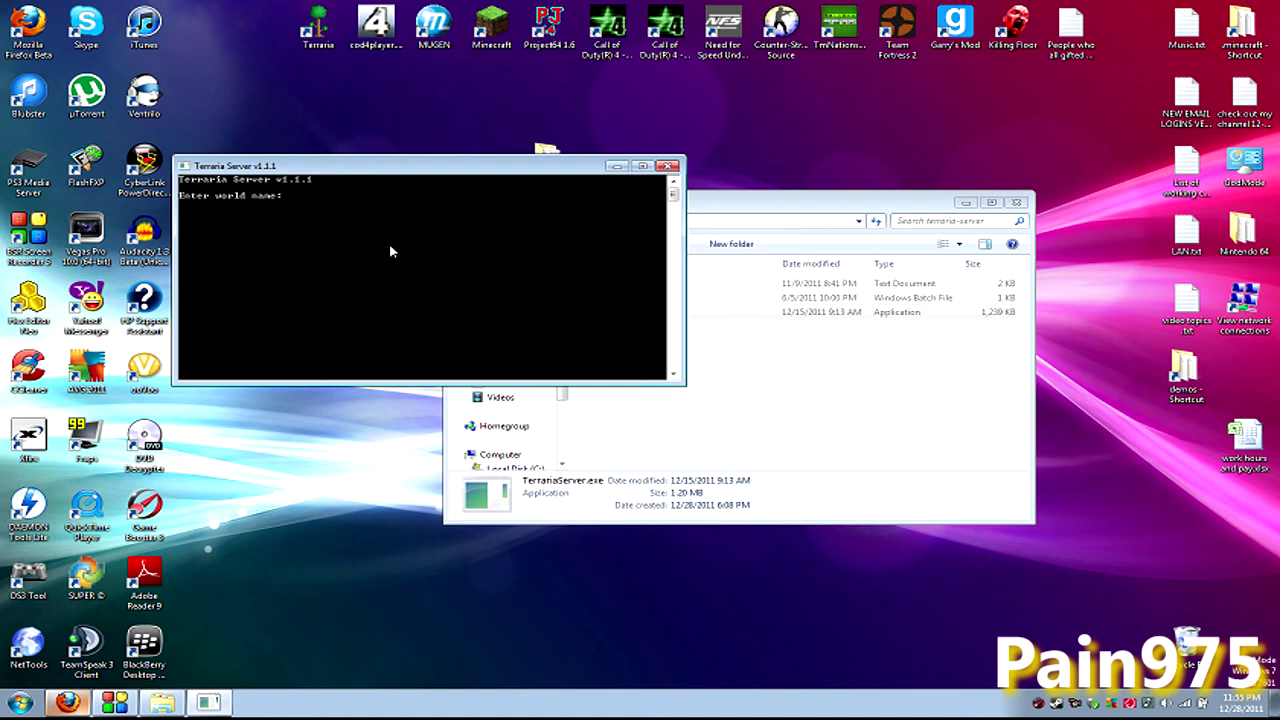
text(Sh)
key(Return)
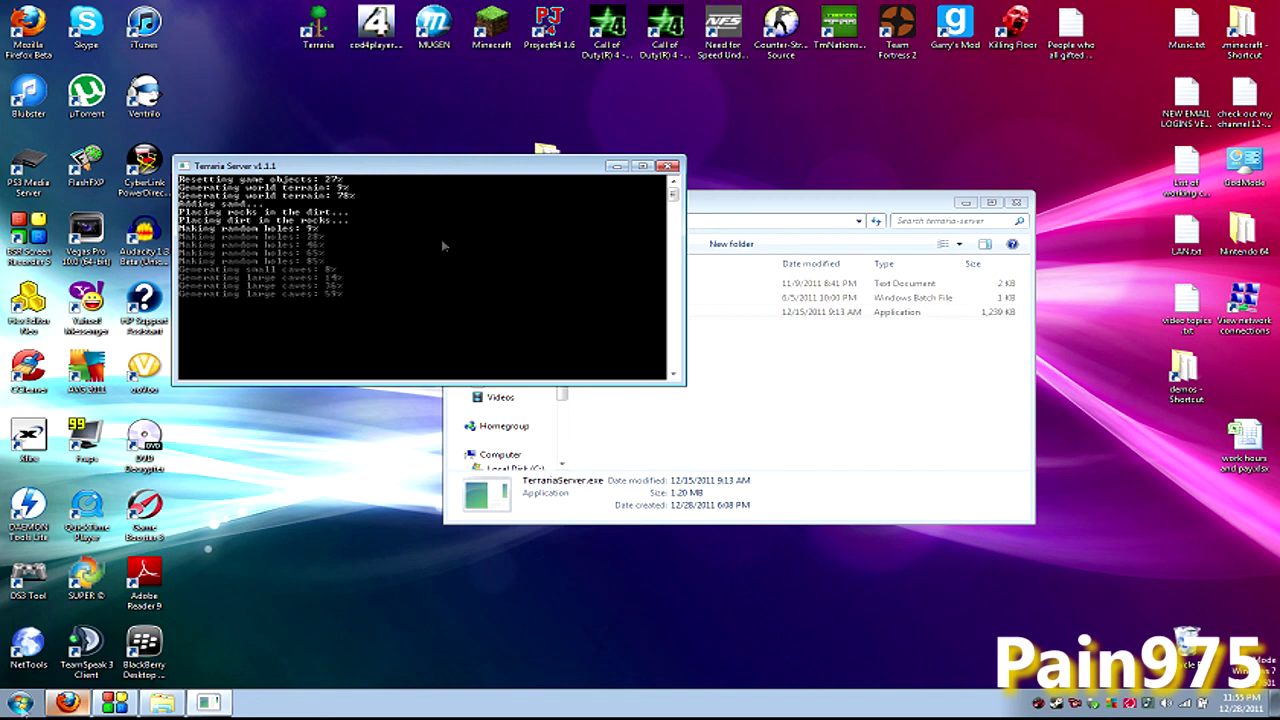
key(super)
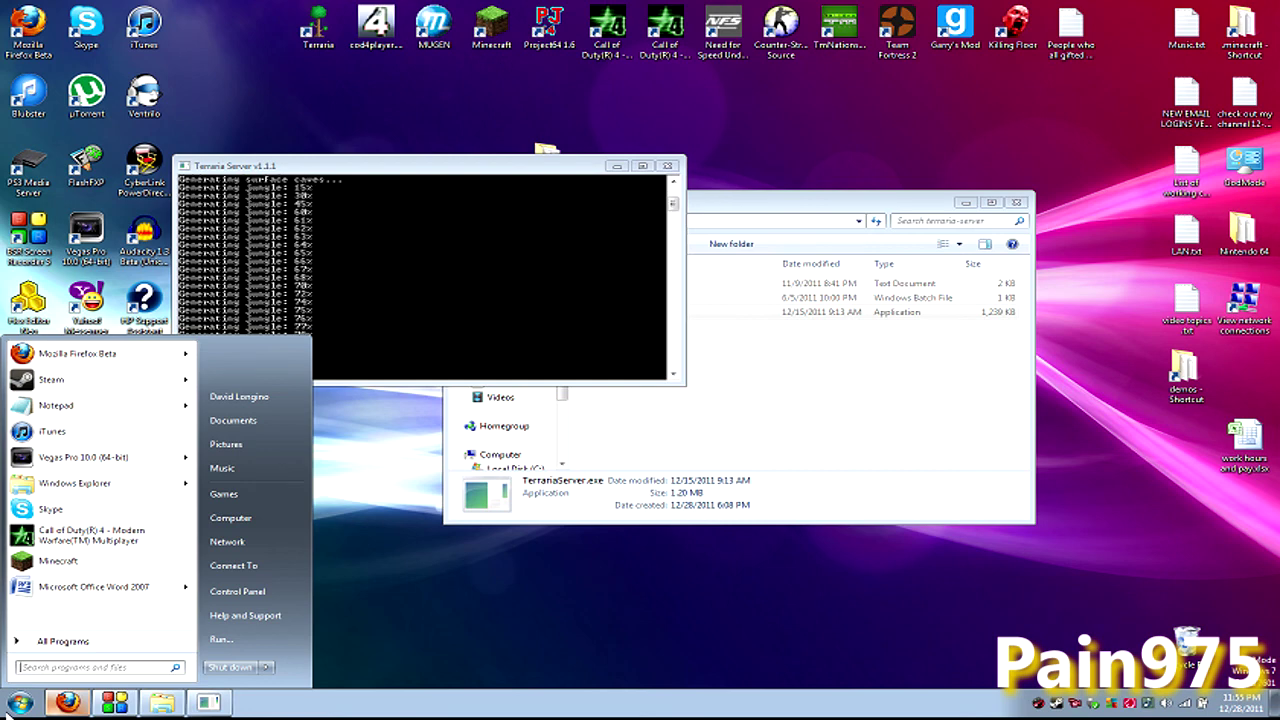
Step: Launch Command Prompt by searching 'cmd' and place it over the server console
text(c)
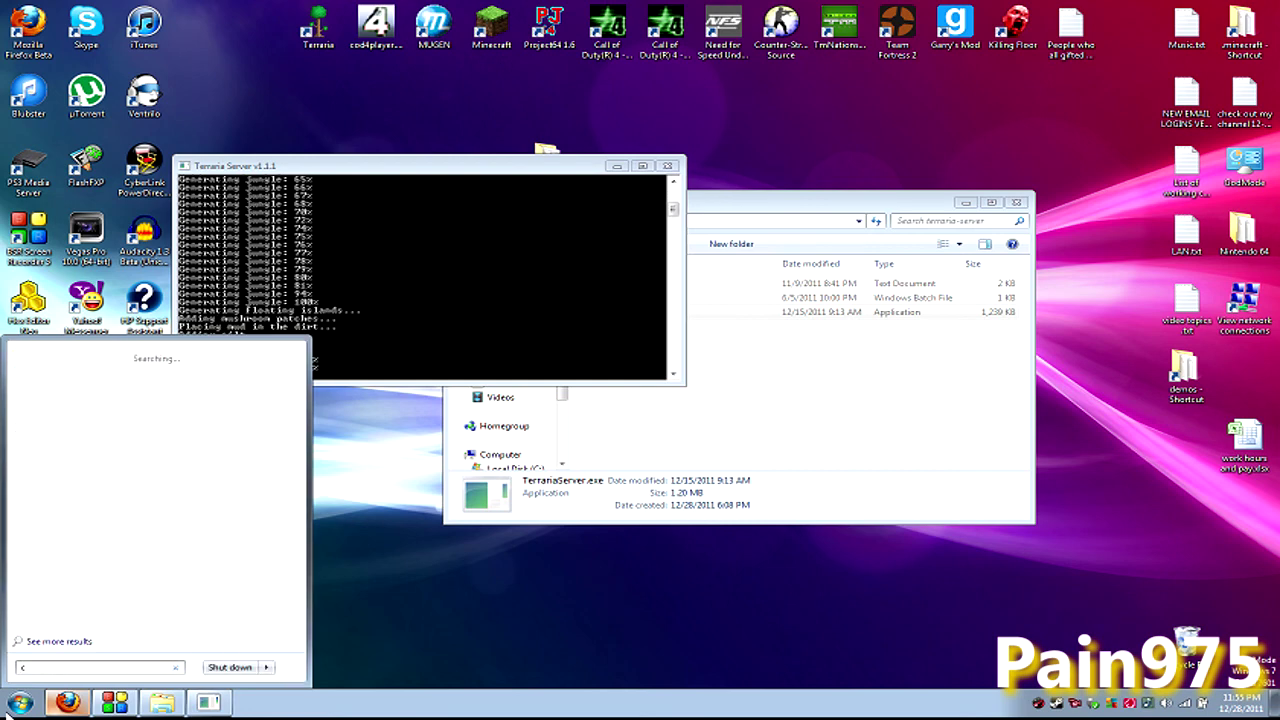
text(md)
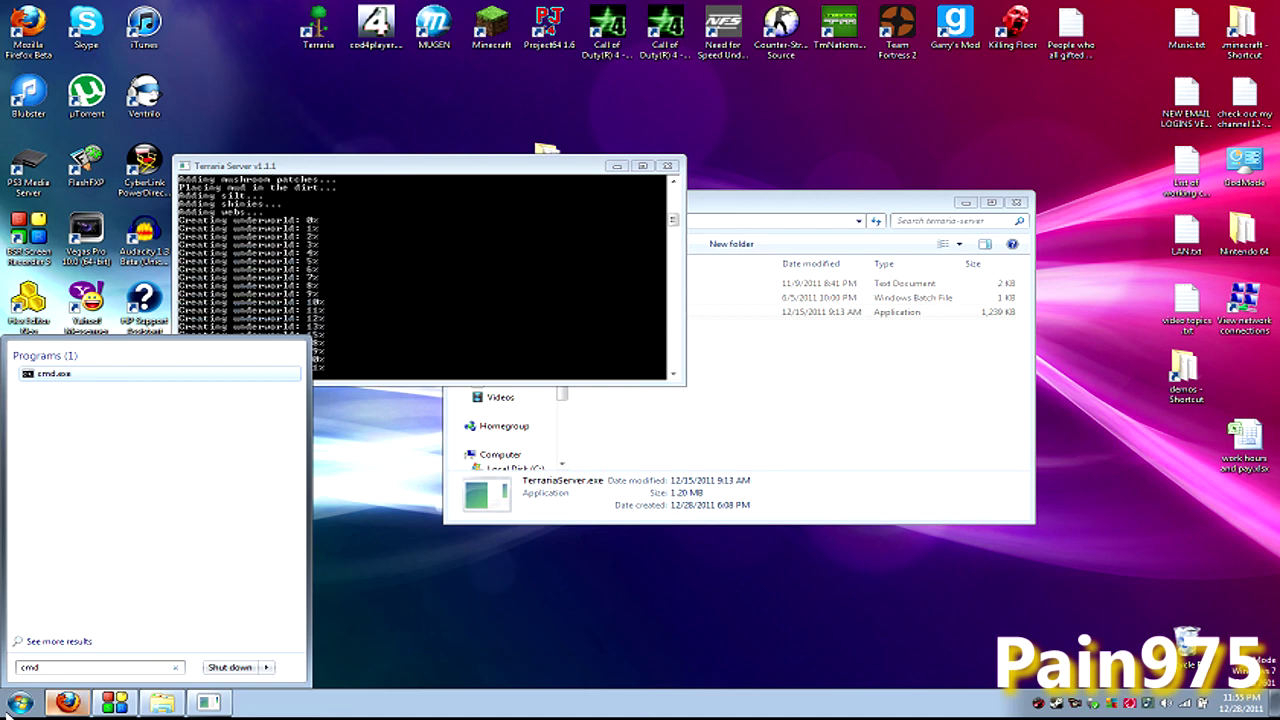
key(Return)
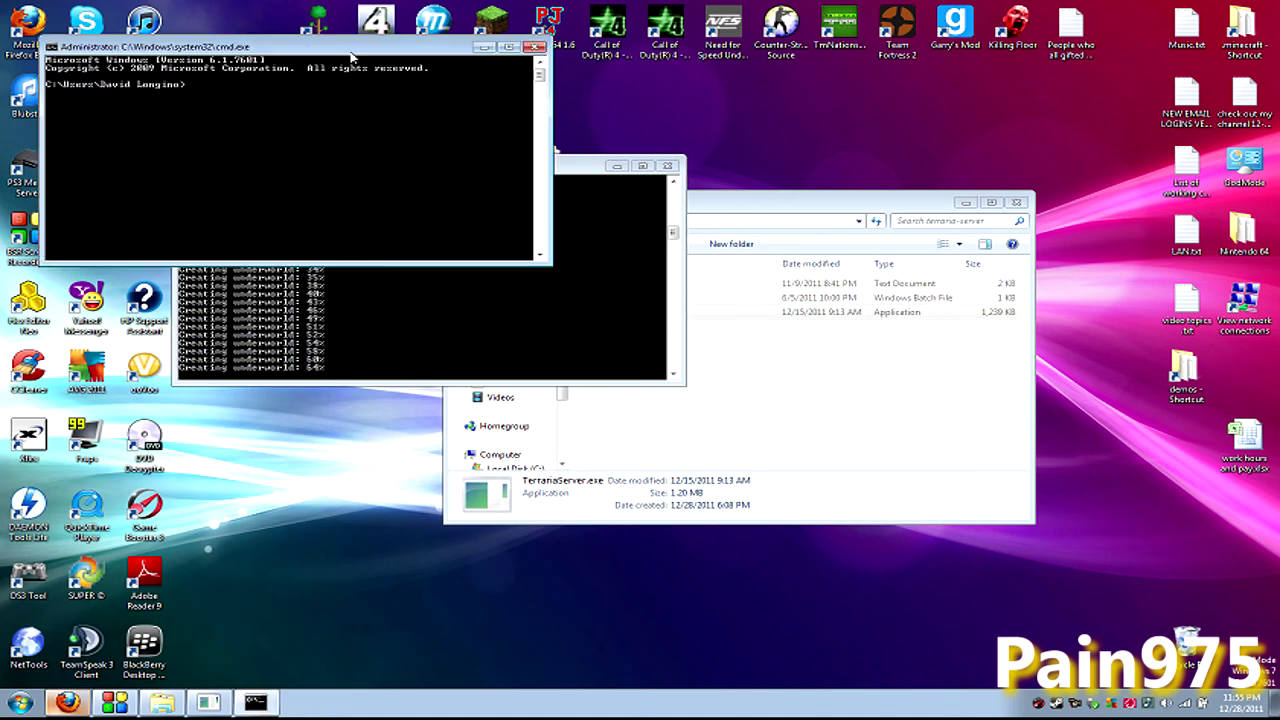
drag(350, 57, 473, 174)
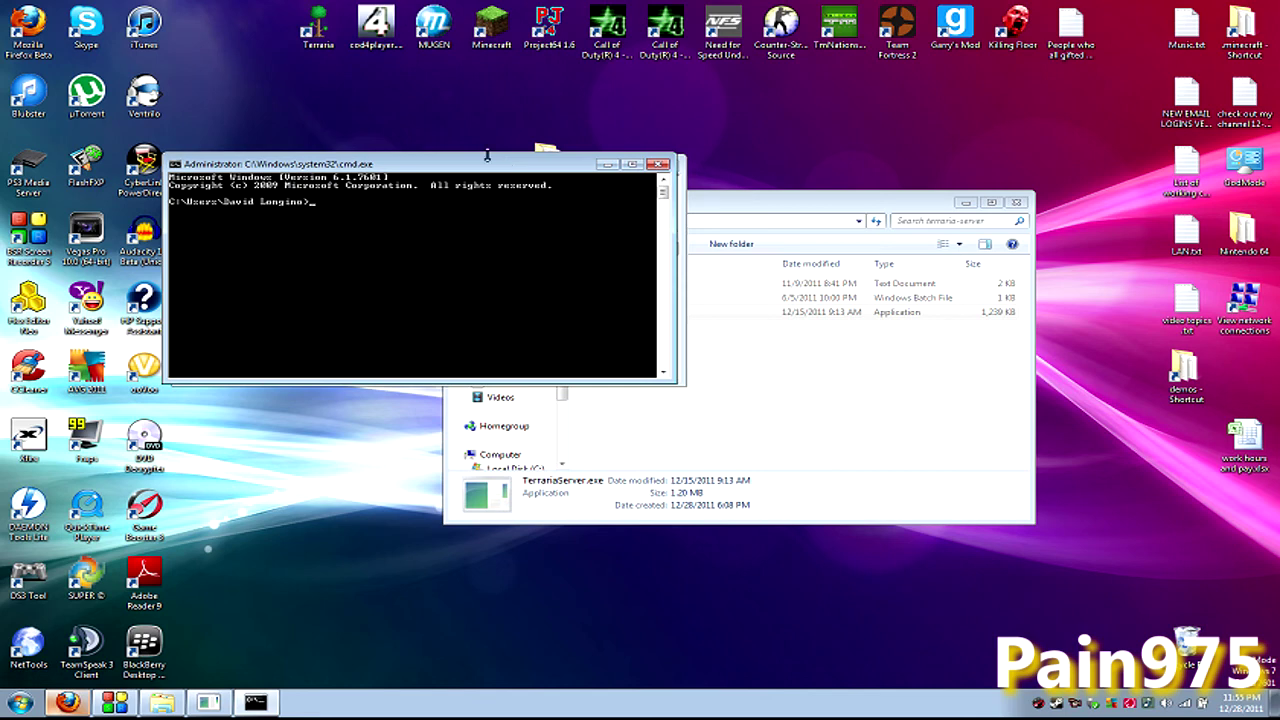
Step: Run ipconfig/all to list network adapter details, moving the window to the lower right
text(ipcon)
text(fig)
text(/al)
text(l)
key(Return)
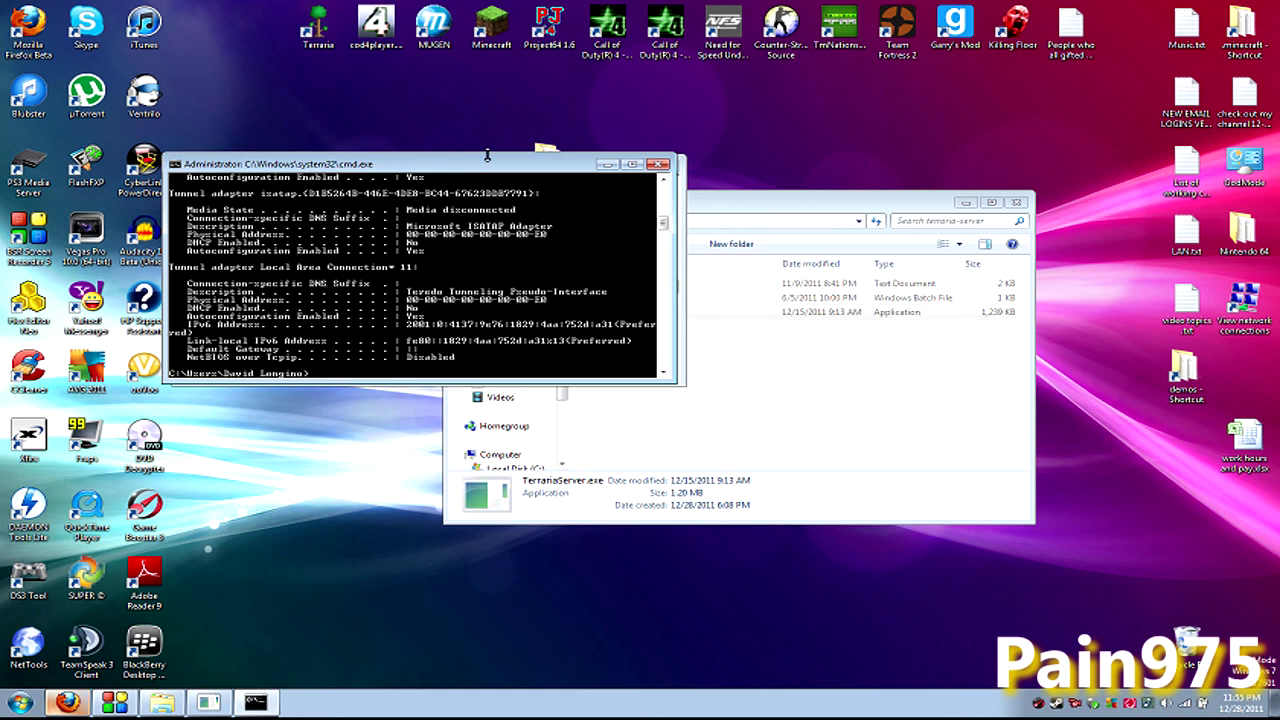
drag(487, 155, 1018, 352)
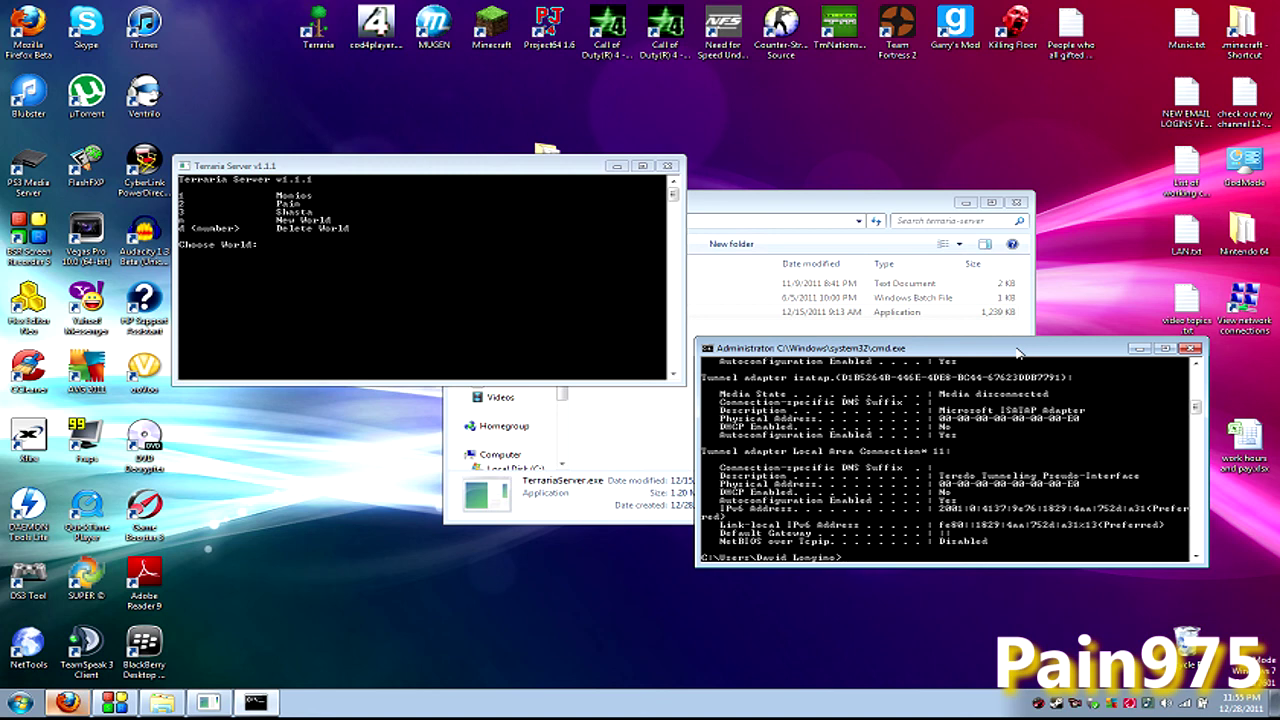
Step: Host world 3 (Shasta) with default 8 max players, port 7777 and no password
click(463, 168)
drag(464, 172, 407, 136)
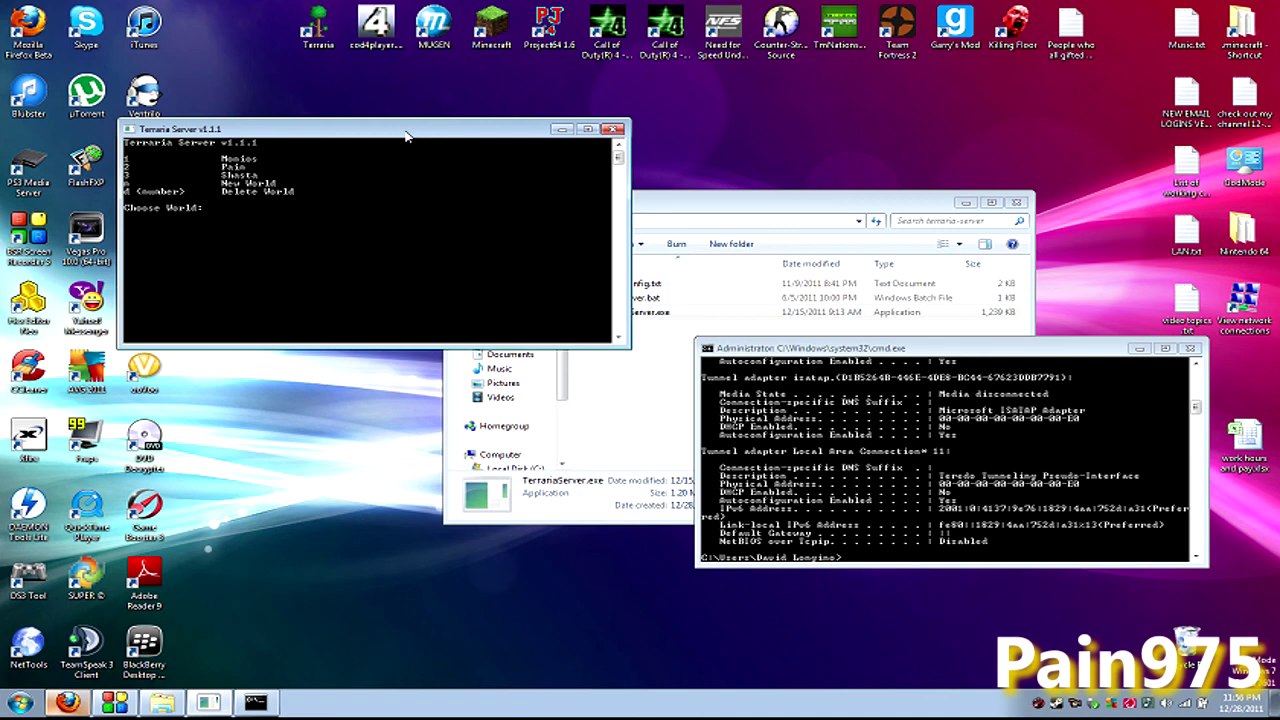
text(3)
key(Return)
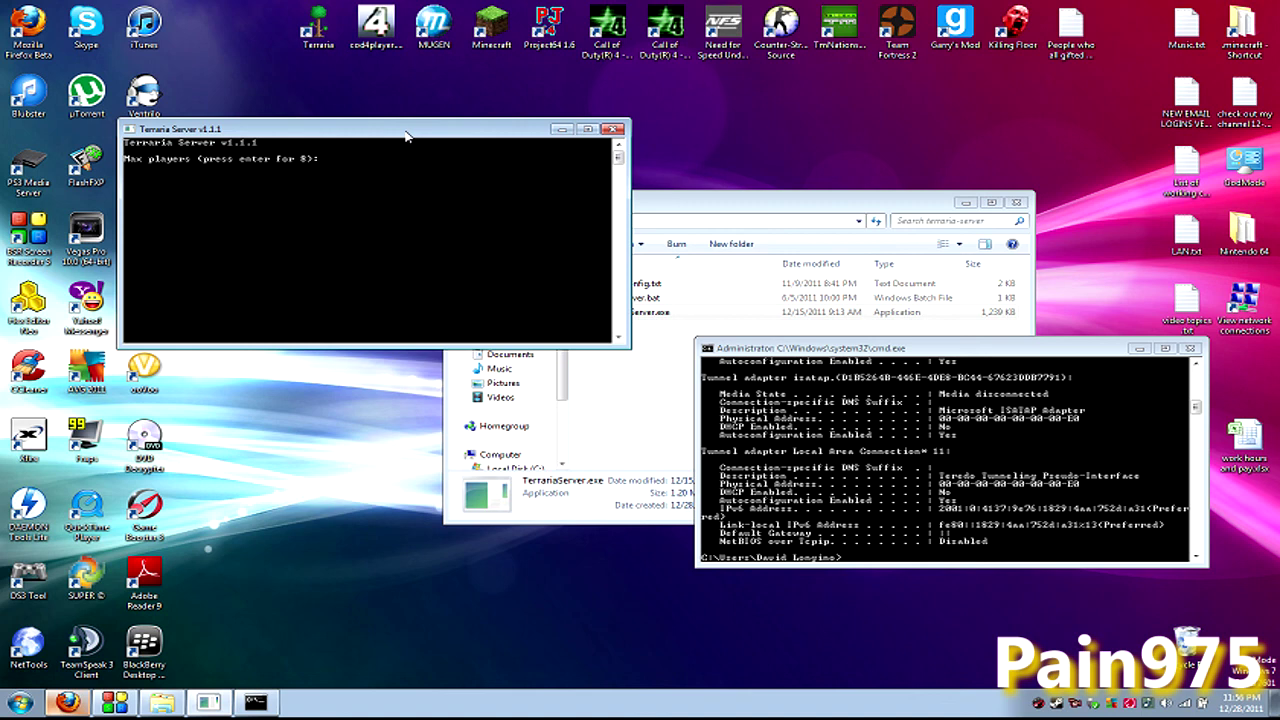
key(Return)
key(Return)
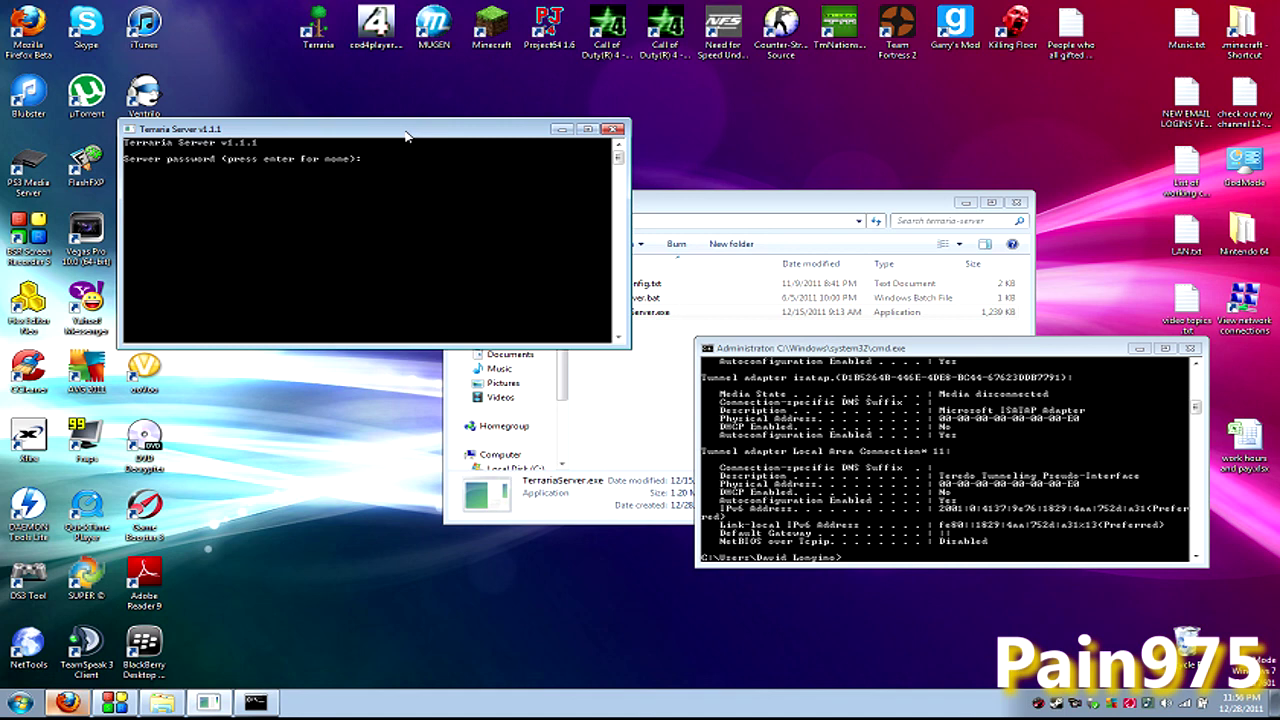
key(Return)
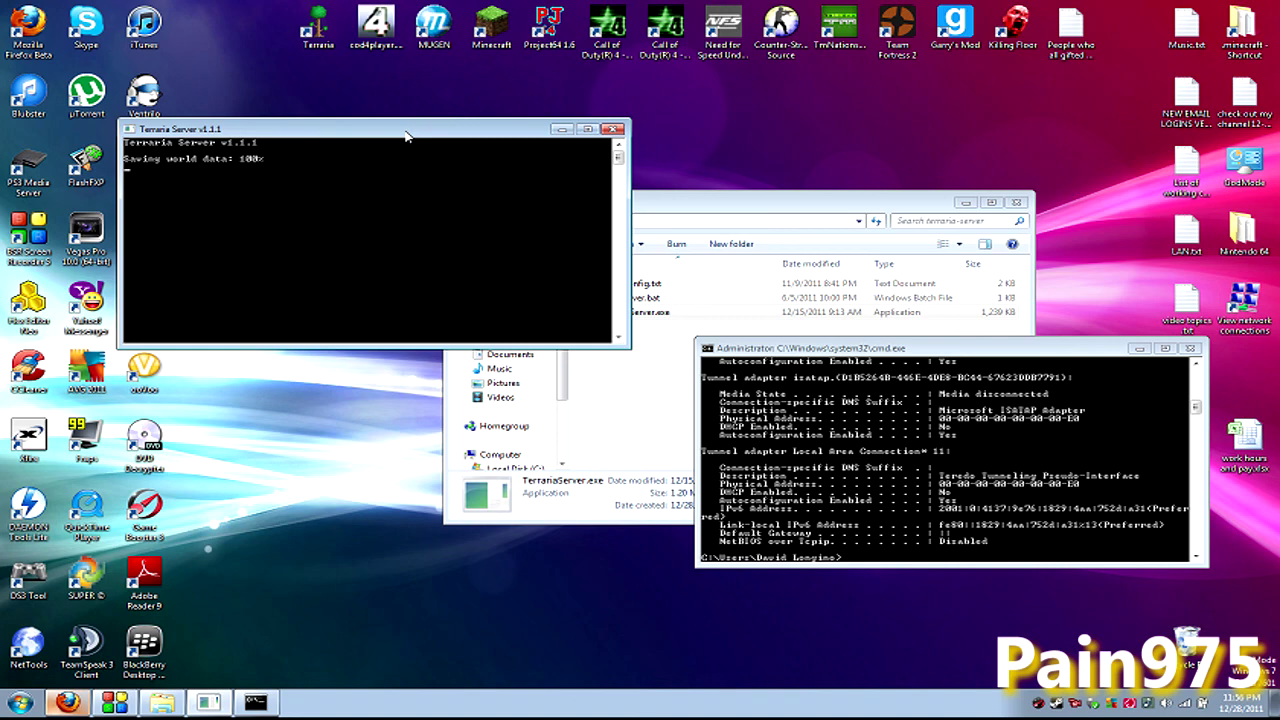
drag(406, 135, 982, 82)
key(alt+Tab)
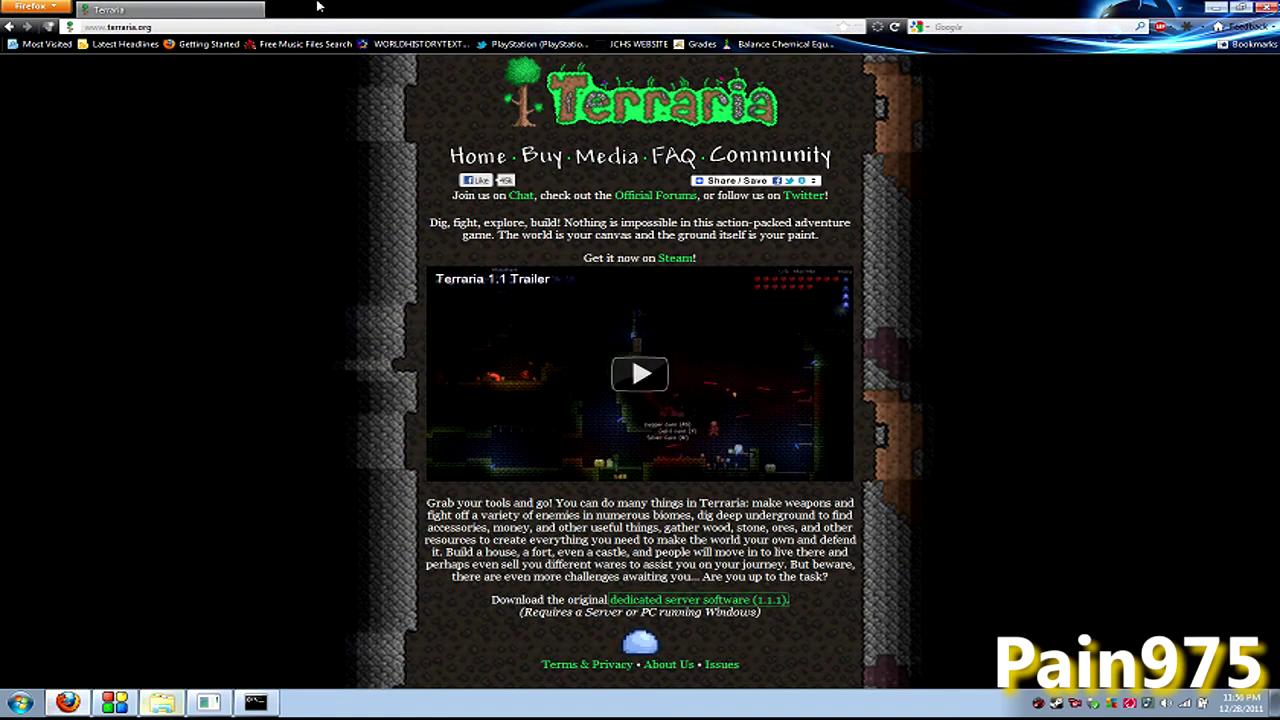
Step: Shut down the Shasta server by entering 'exit' in its console
click(1212, 7)
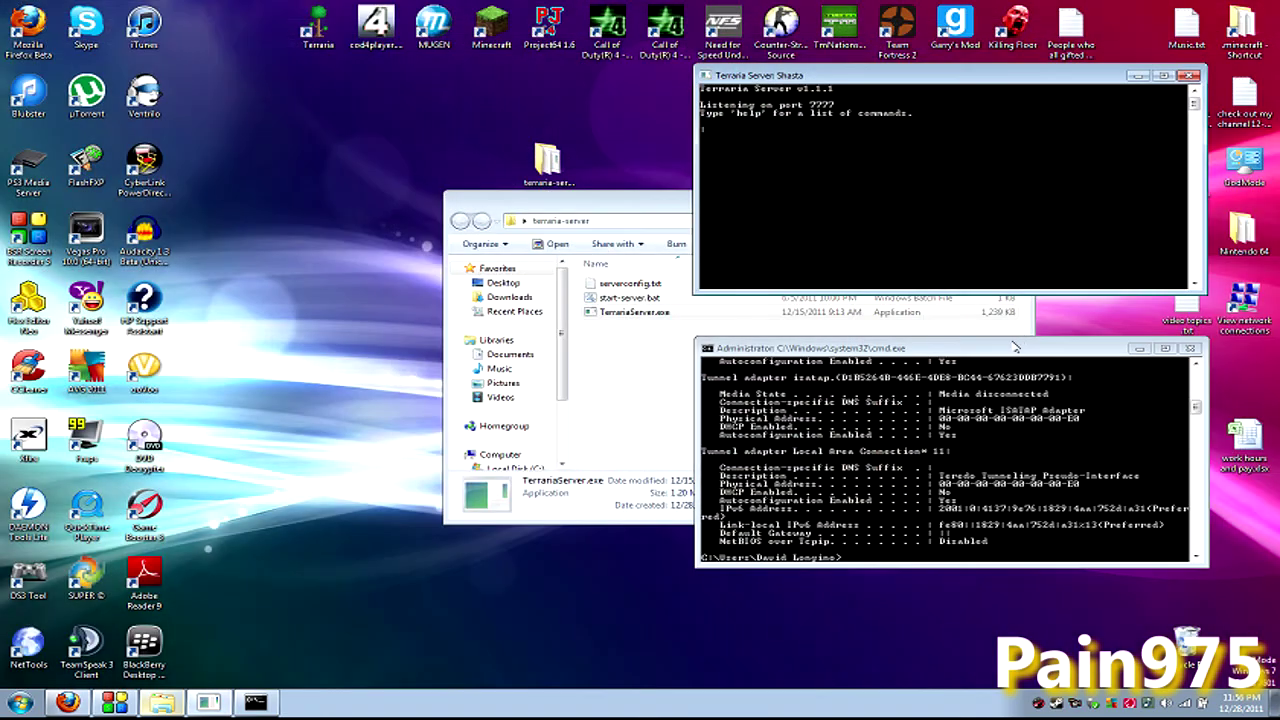
drag(1015, 347, 433, 141)
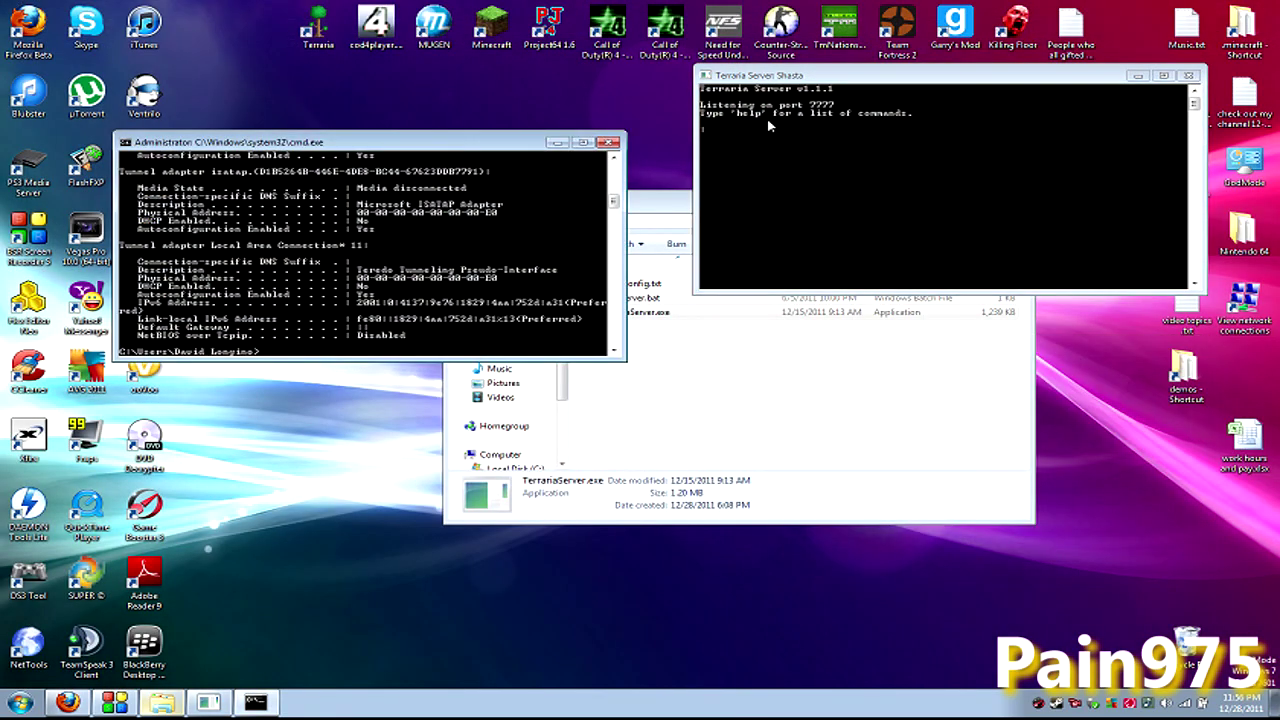
click(842, 158)
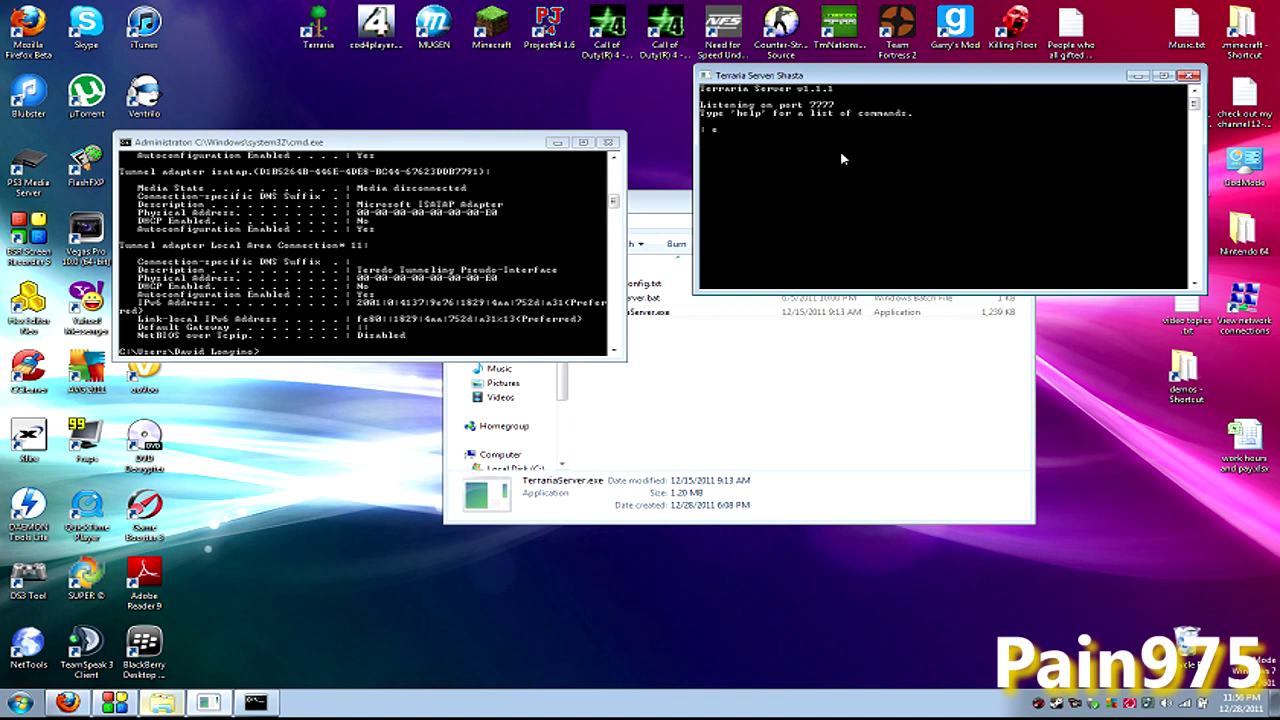
text(exit)
key(Return)
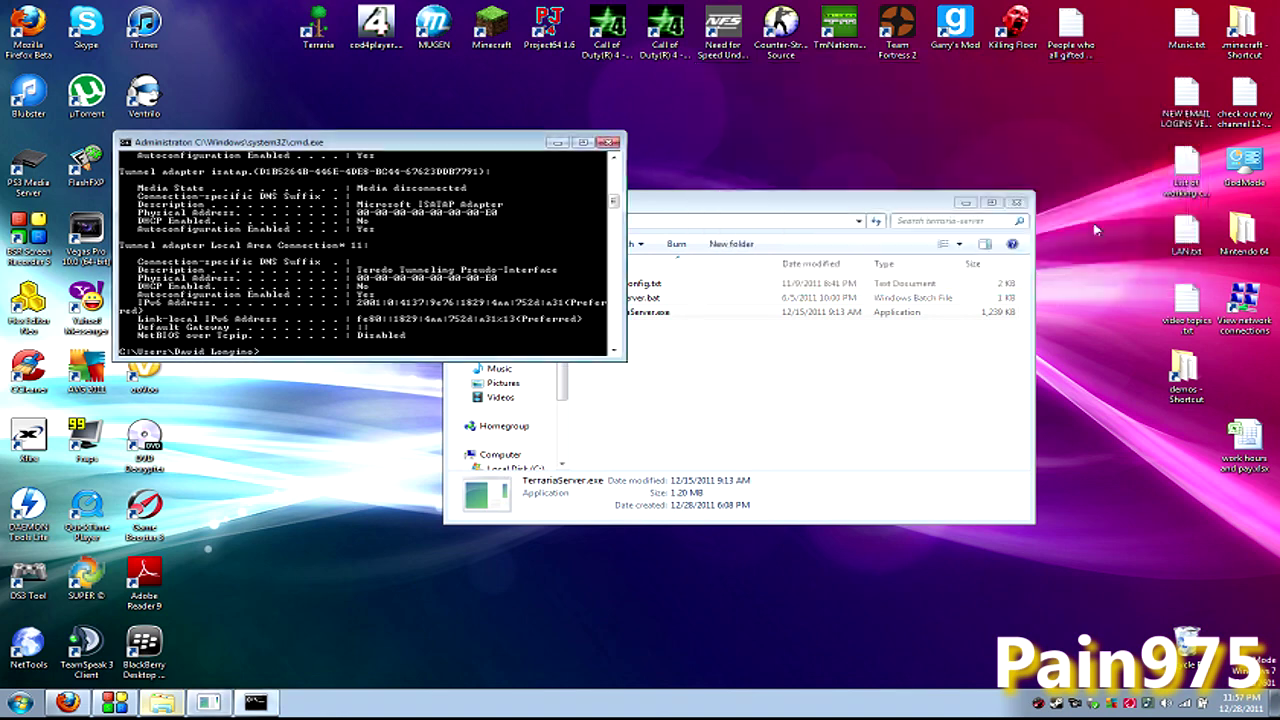
Step: Scroll Command Prompt up to the wireless adapter's IPv4 address, 192.168.1.102
click(790, 212)
drag(790, 212, 1012, 120)
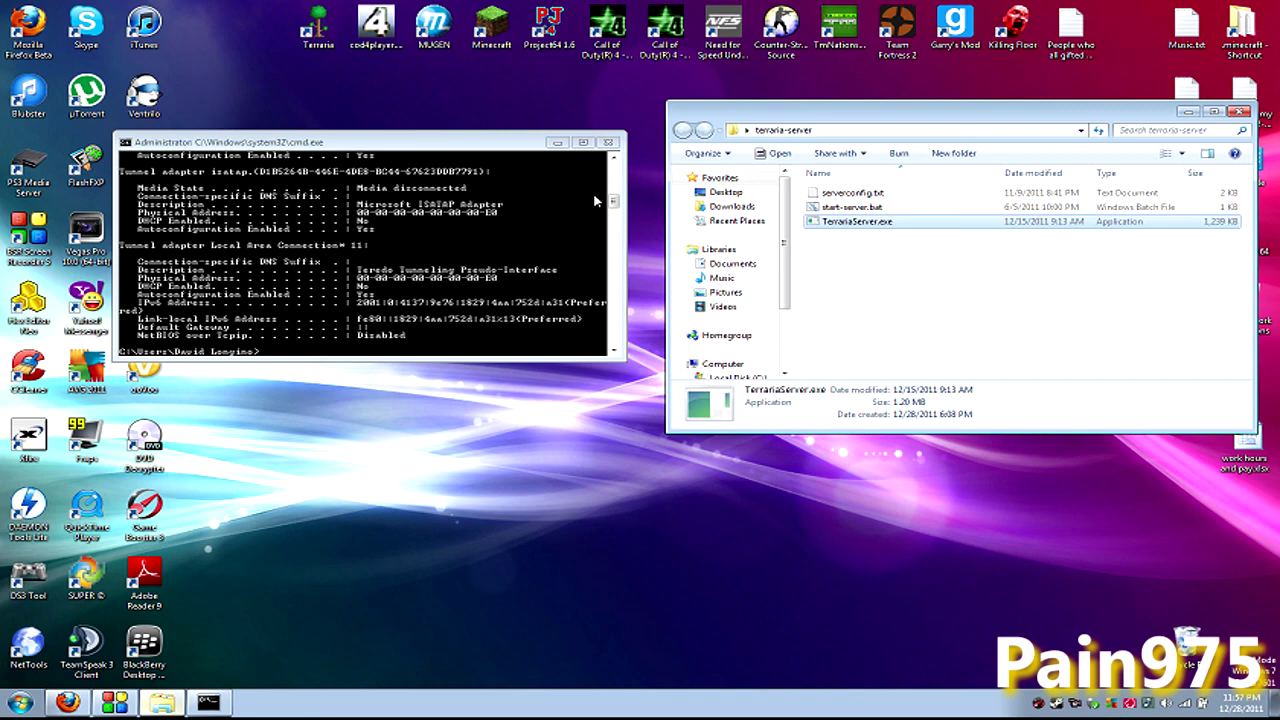
click(451, 242)
scroll(326, 212, up, 1)
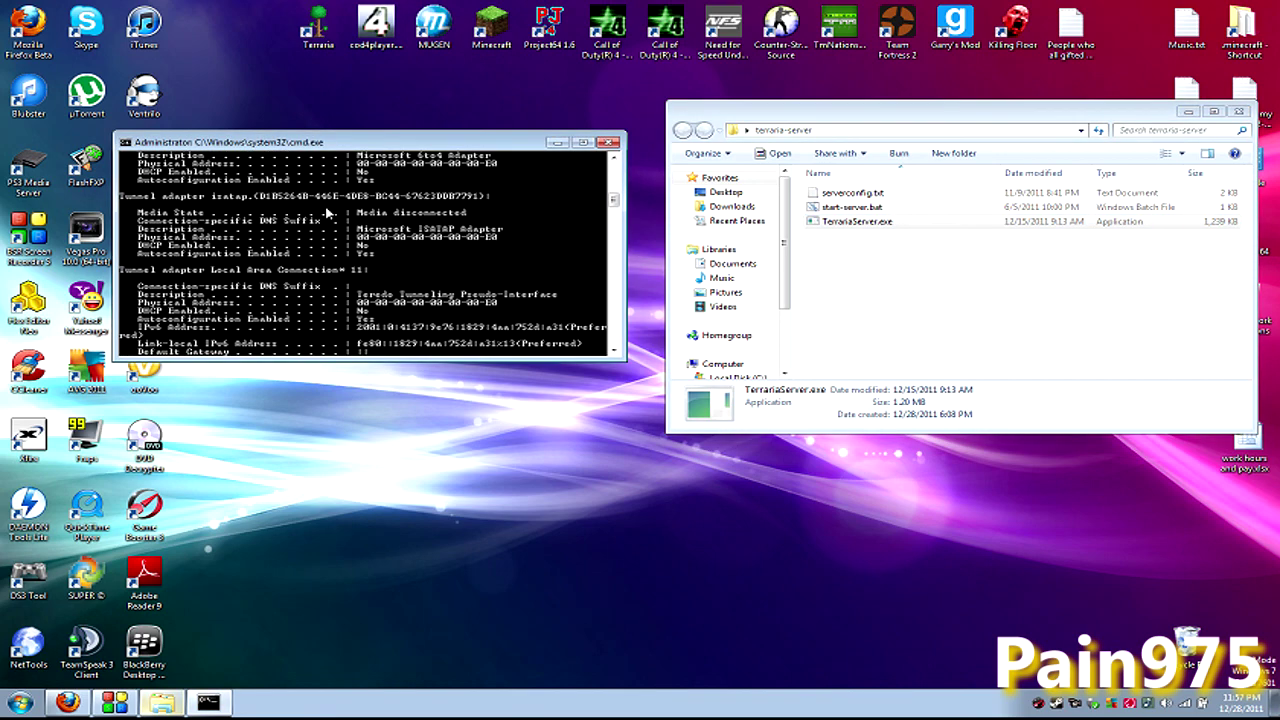
scroll(326, 212, up, 6)
scroll(341, 262, up, 4)
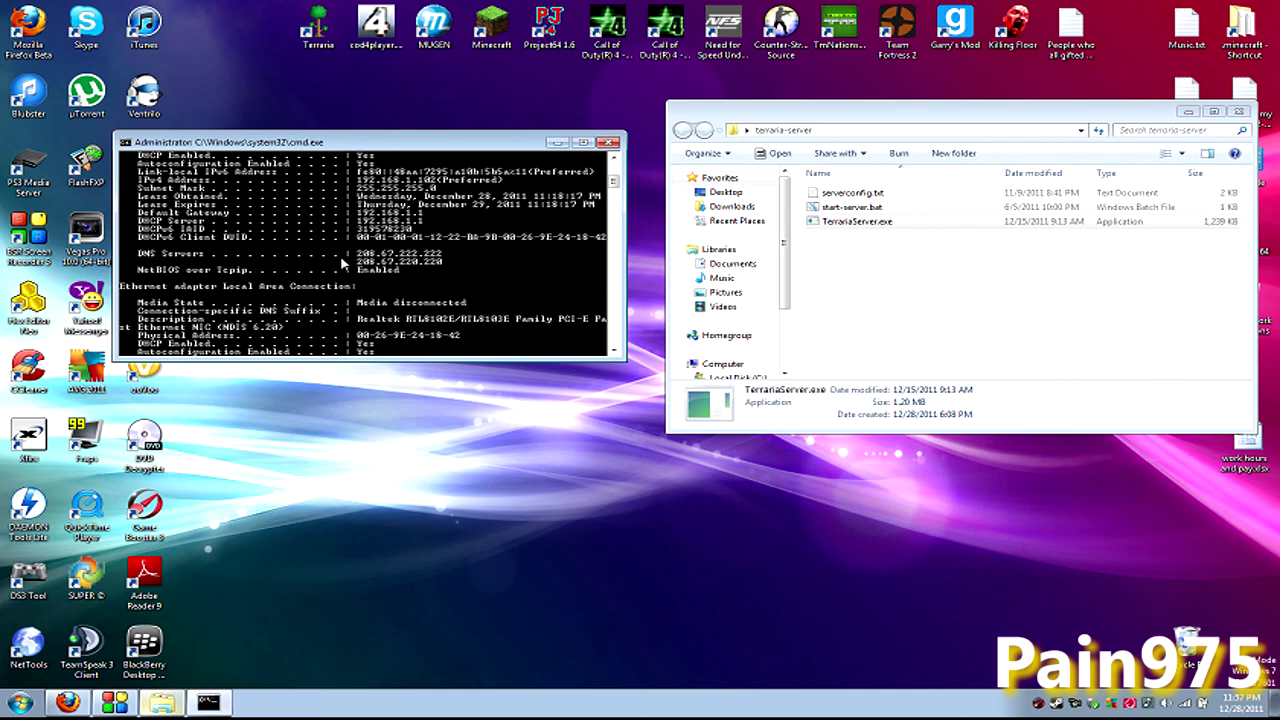
scroll(341, 262, up, 2)
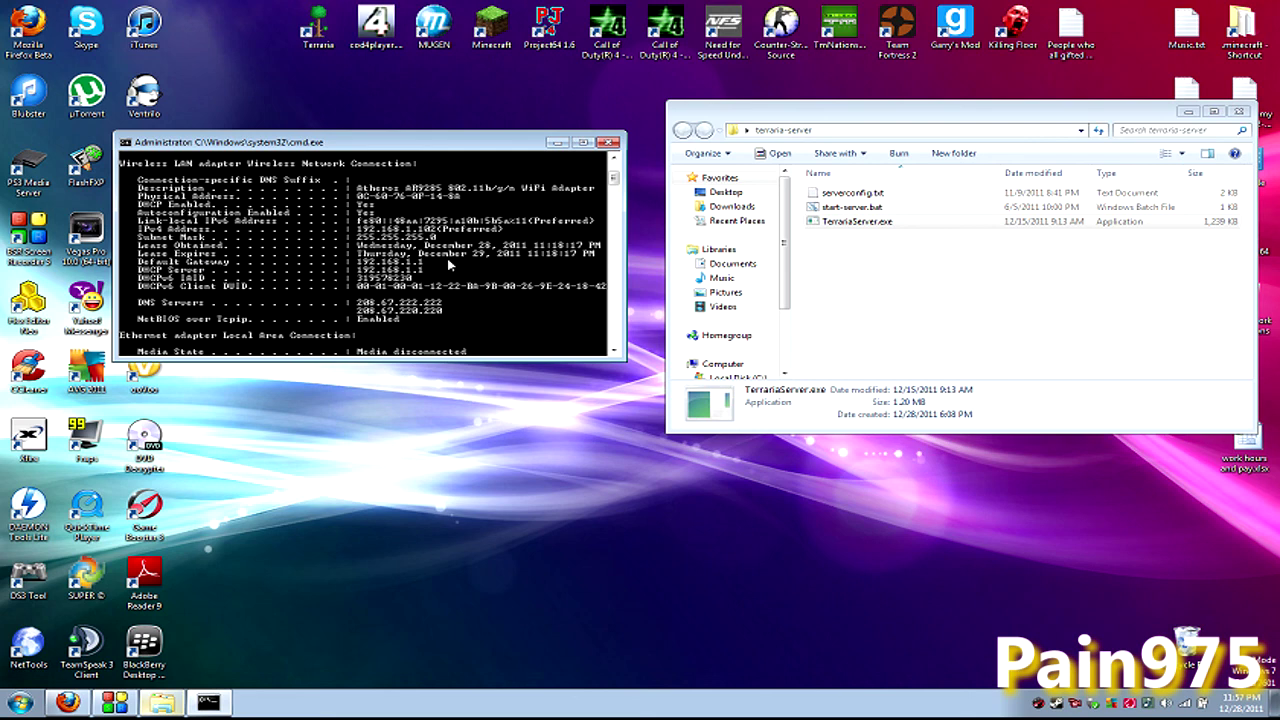
click(86, 652)
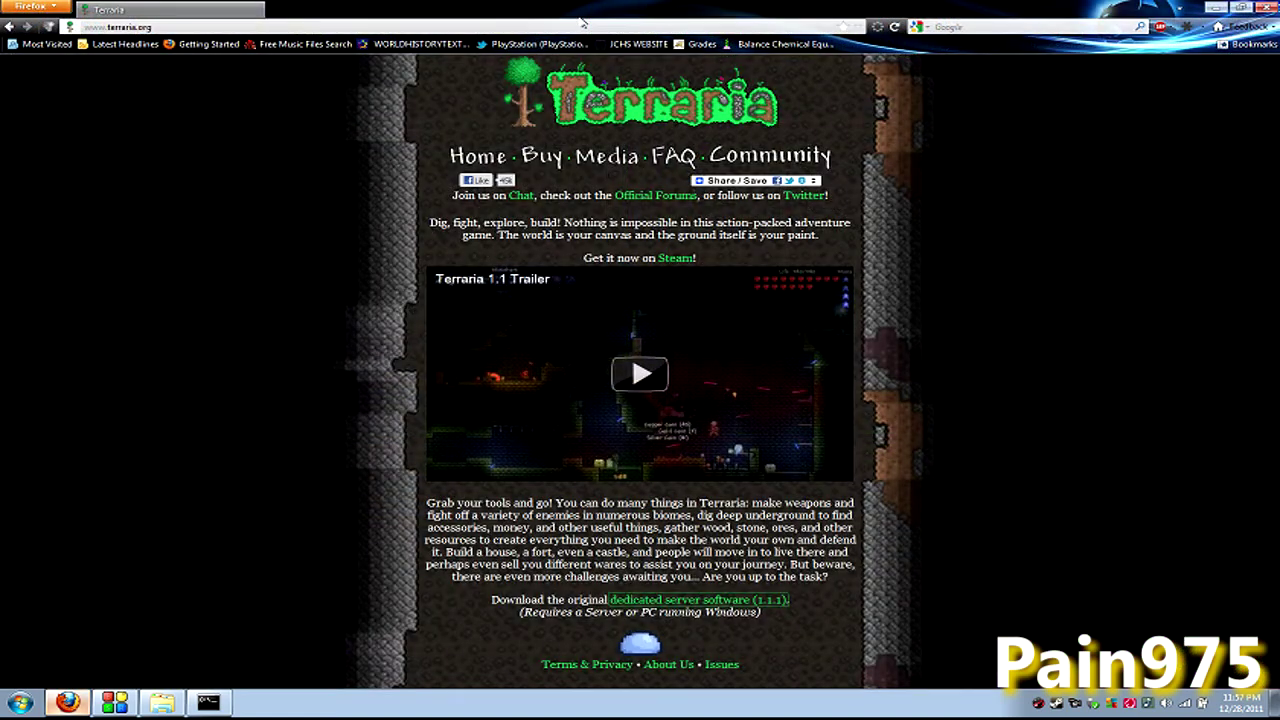
Step: Load the router admin page 192.168.1.1 in a new tab and submit the login prompt
key(ctrl+t)
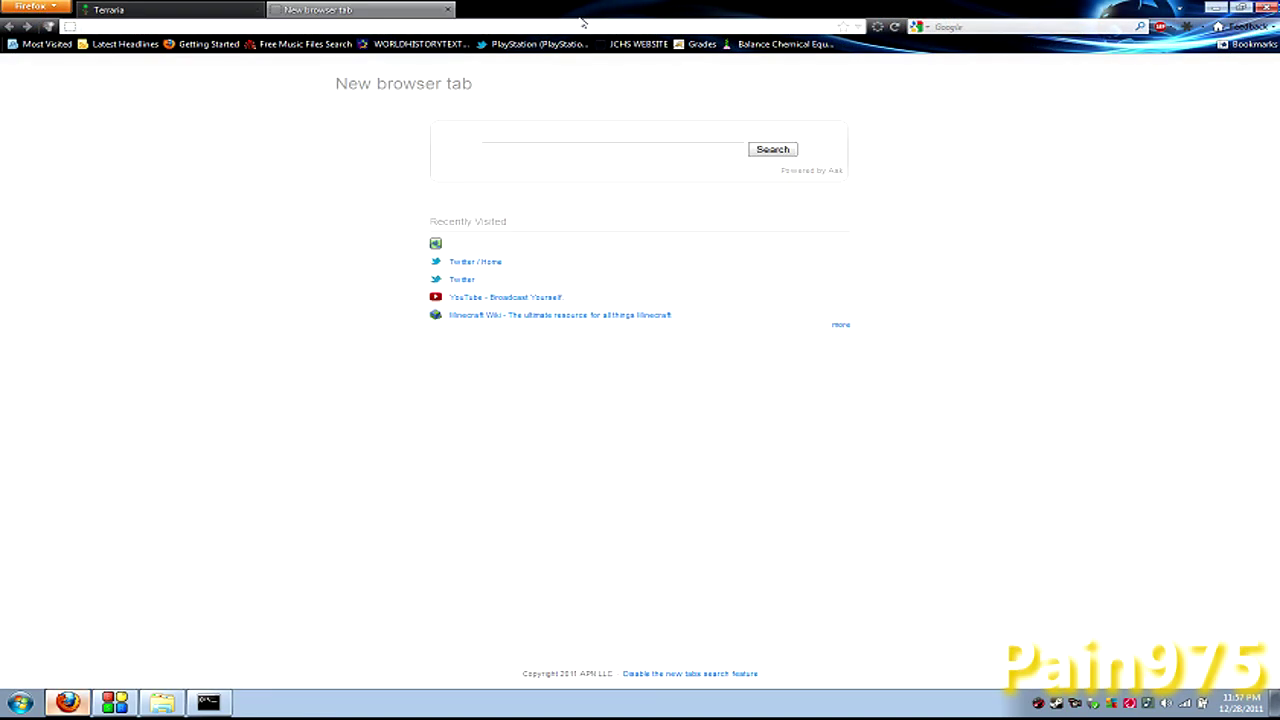
text(19)
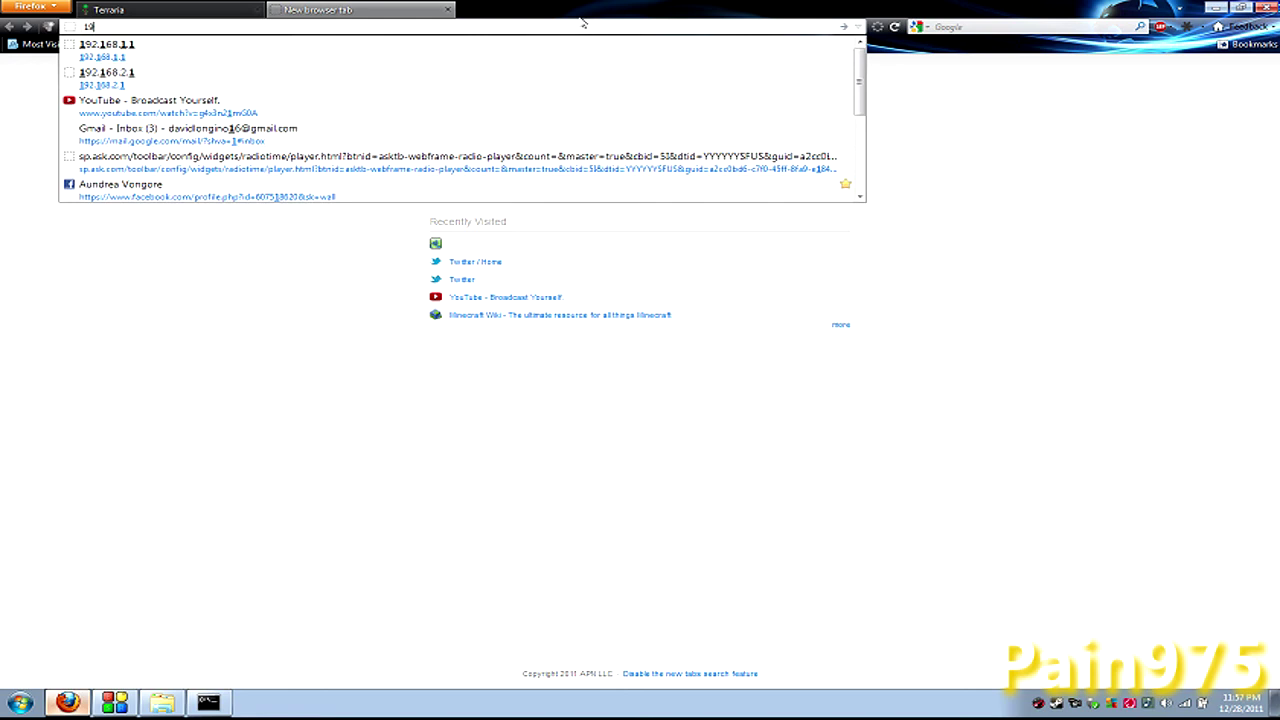
text(2.168)
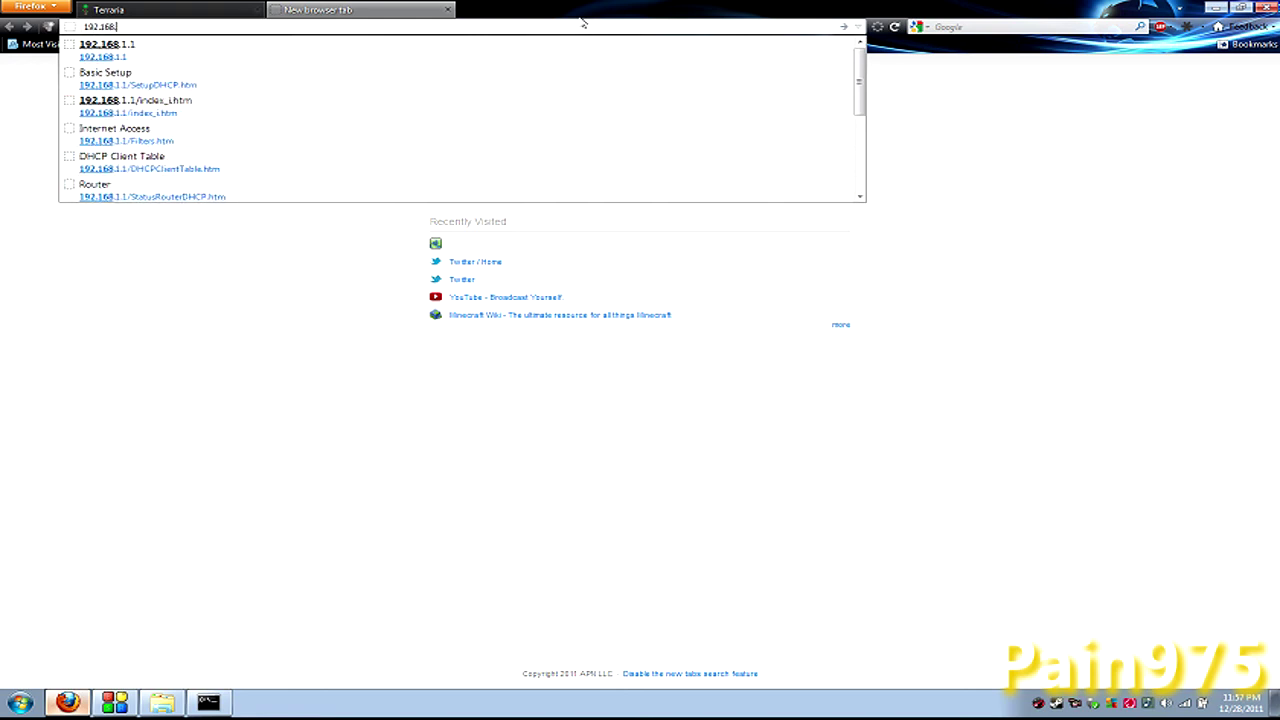
text(.1.1)
key(Return)
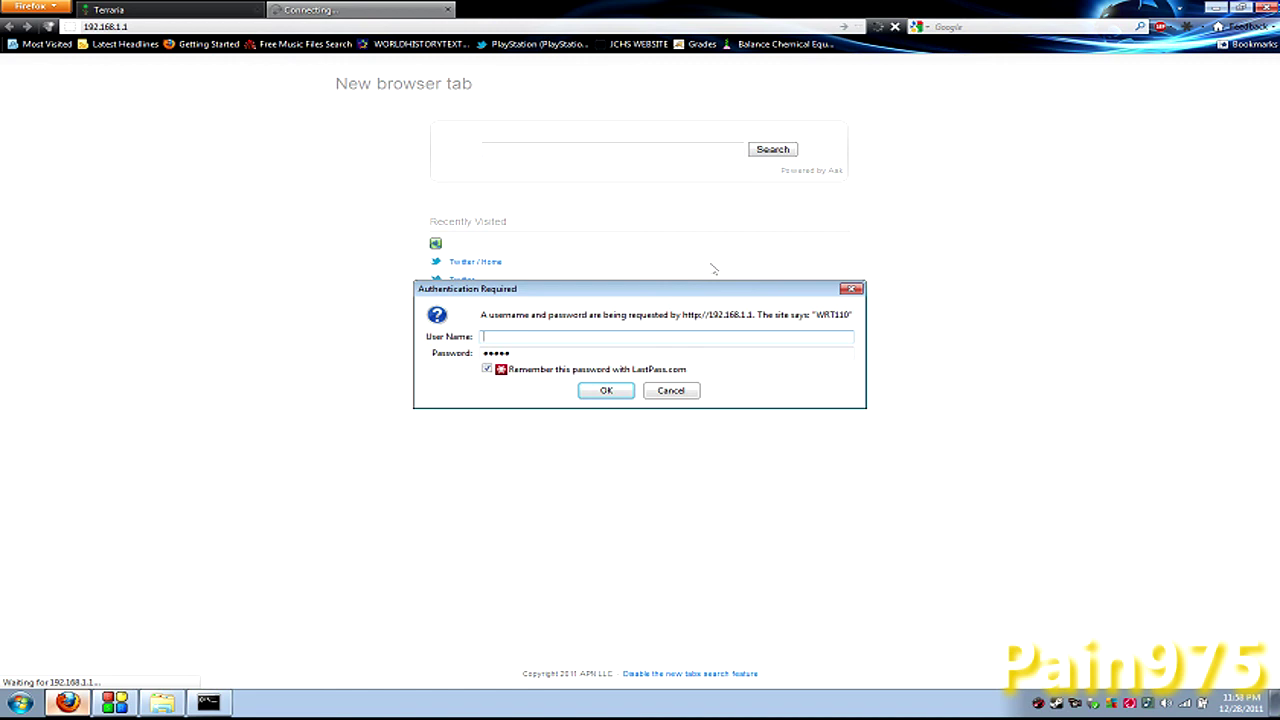
click(620, 395)
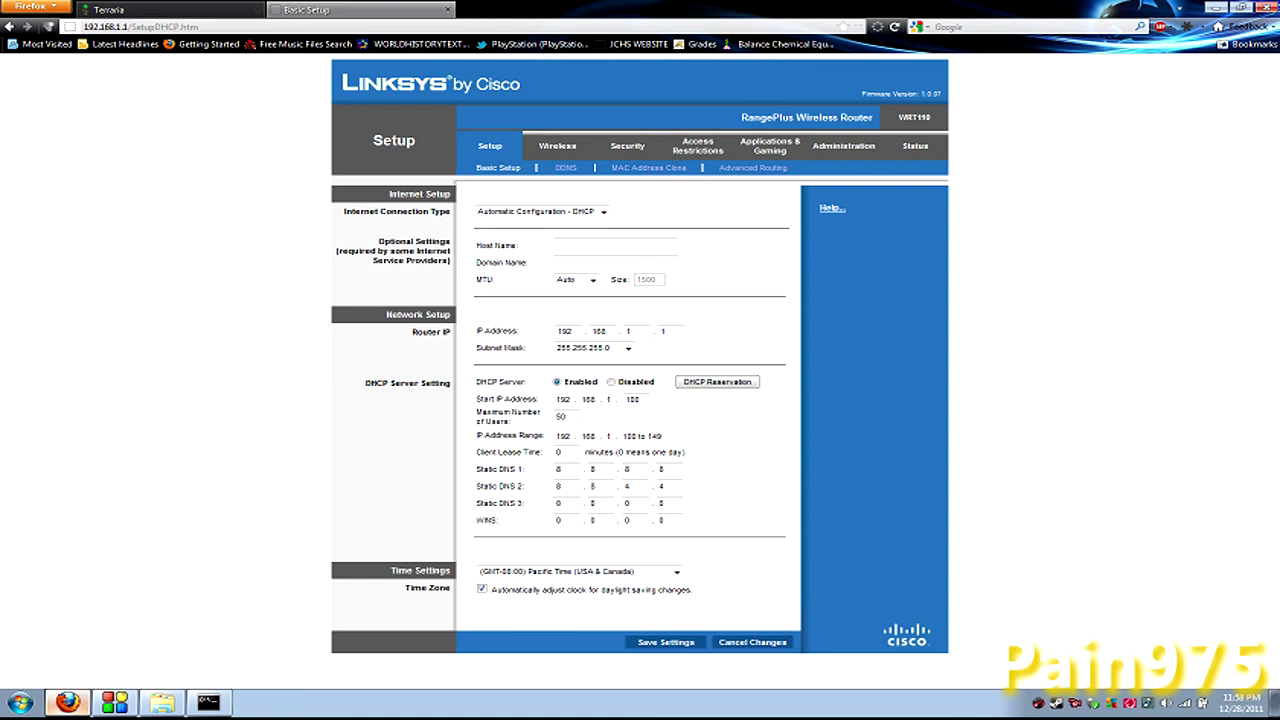
Step: Note the router model WRT110 on the Linksys Basic Setup page, then start a new tab
drag(896, 117, 1003, 124)
click(817, 150)
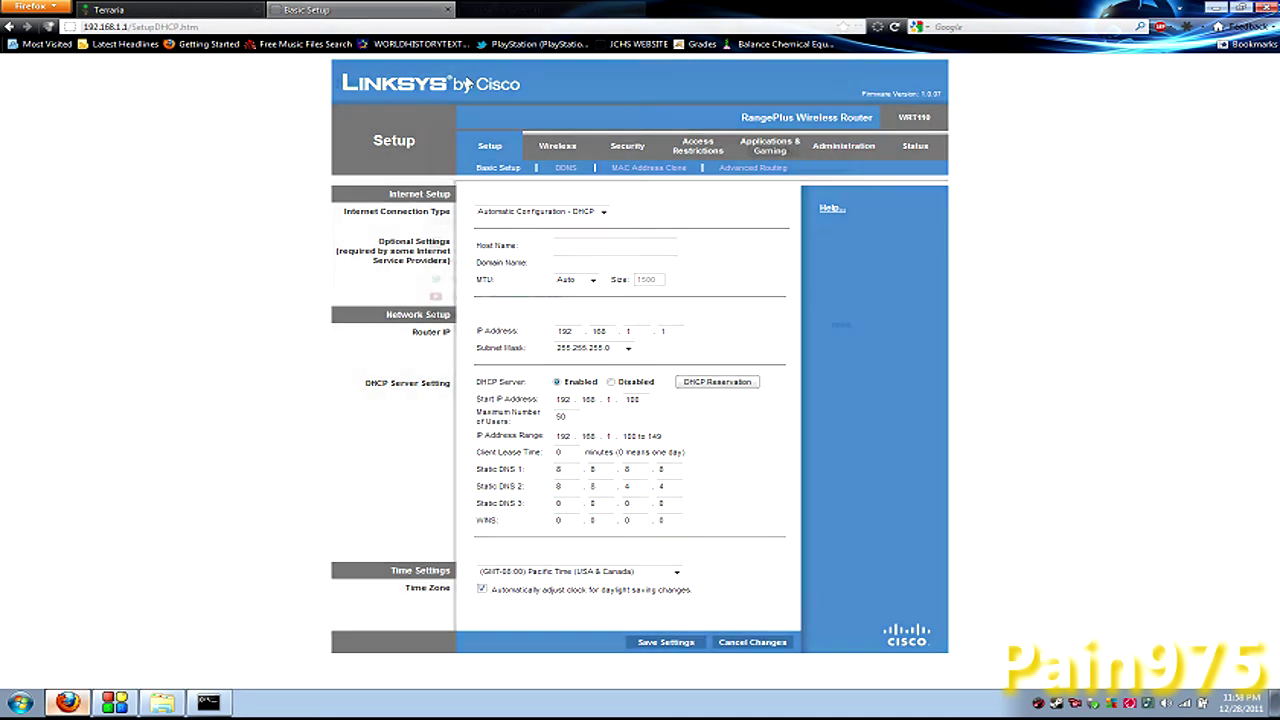
key(ctrl+t)
Step: Search Google for 'portforward' and open the Port Forwarding Guides Listed by Manufacturer result
text(google.com)
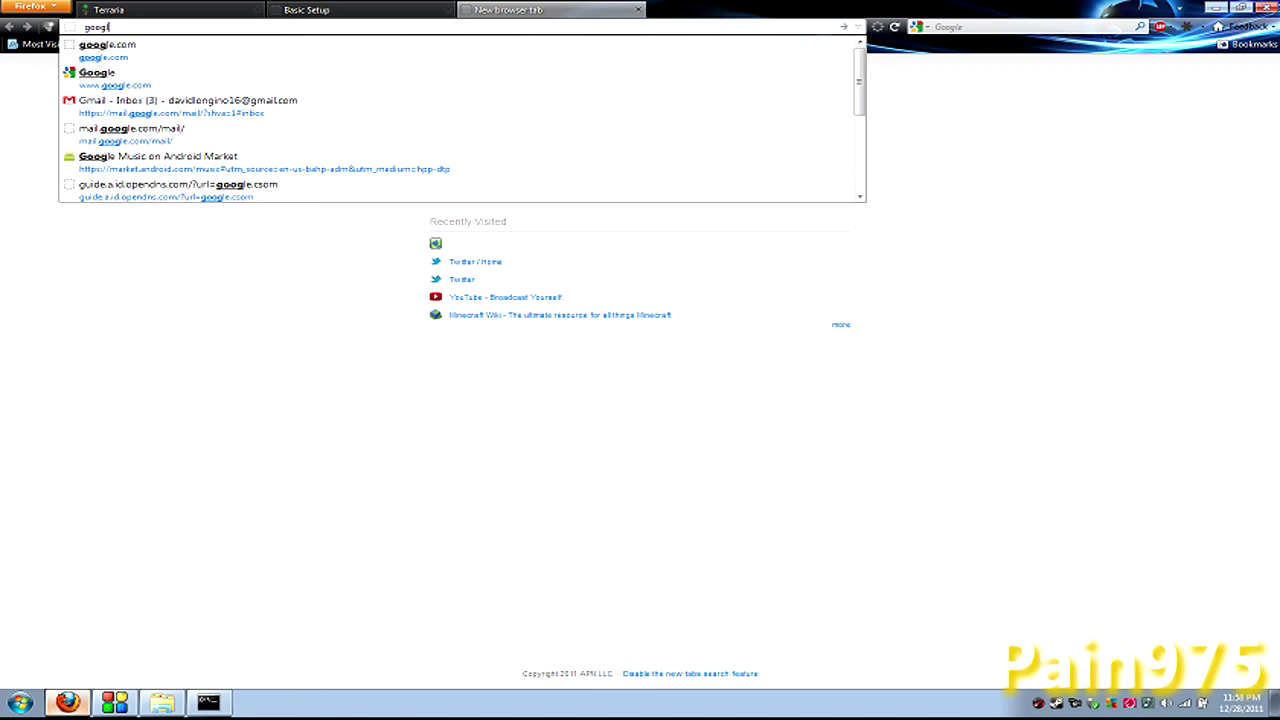
key(Return)
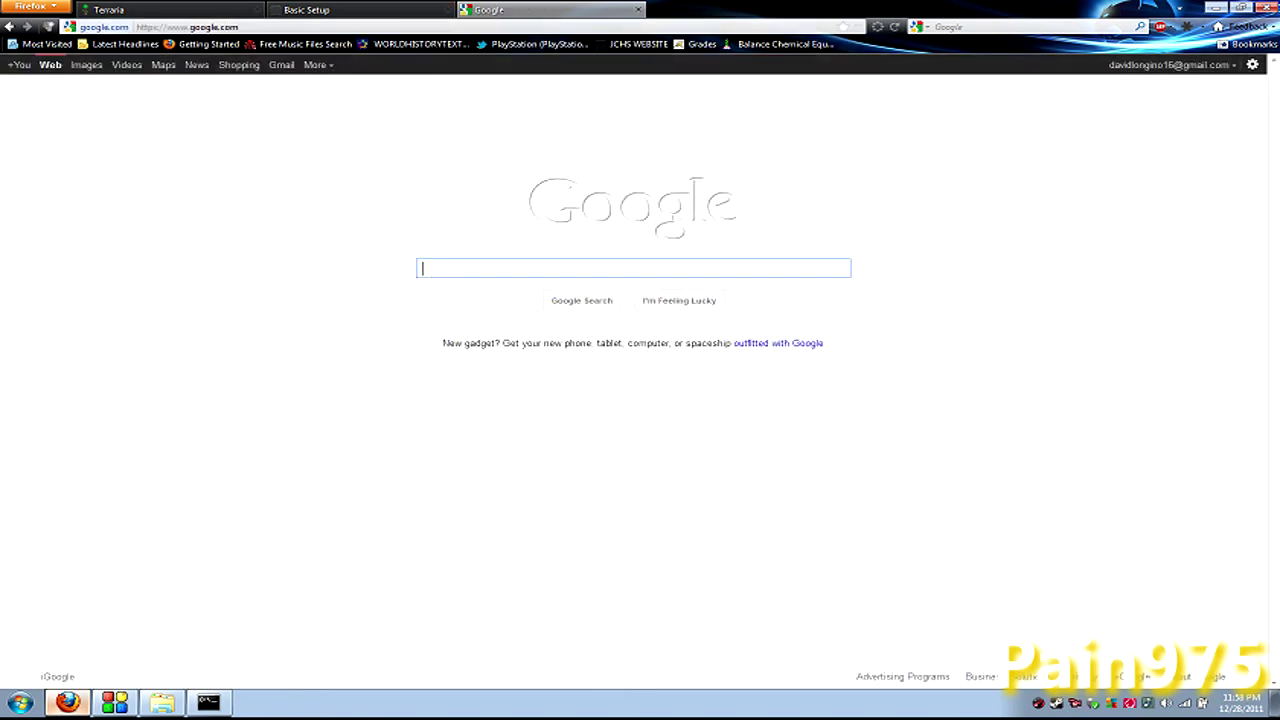
text(portfowr)
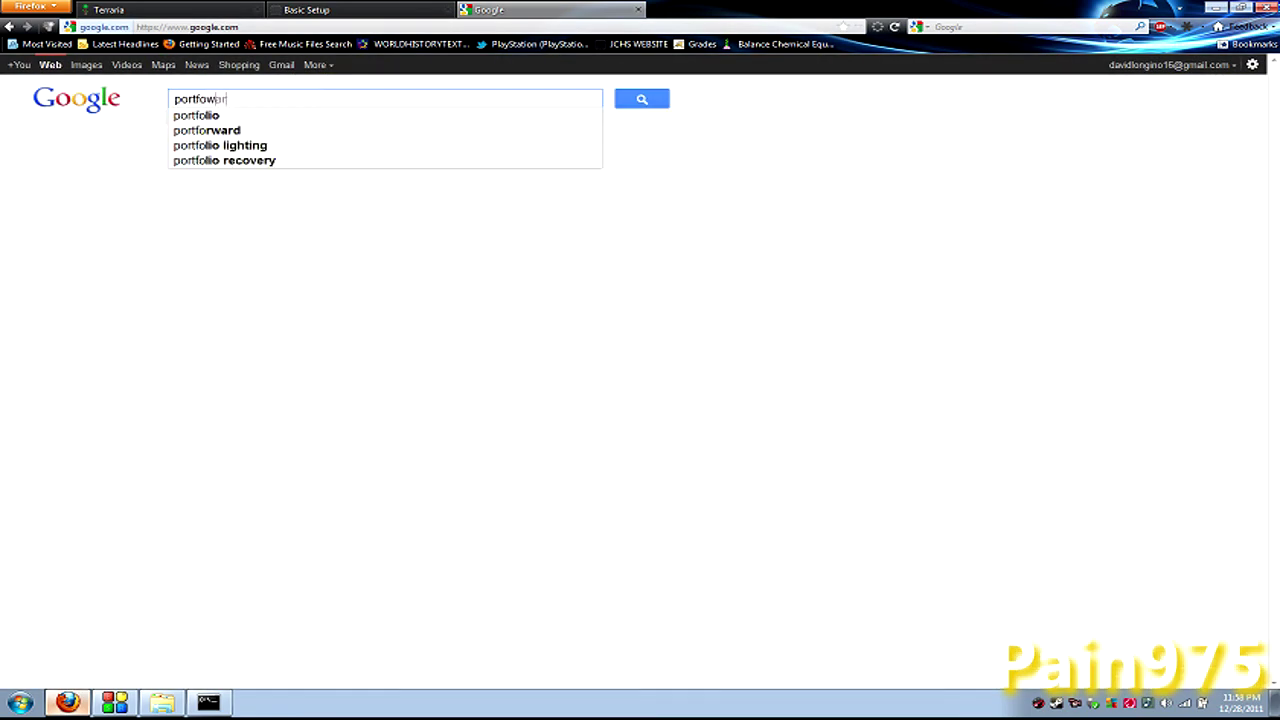
key(BackSpace)
text(ard)
key(Return)
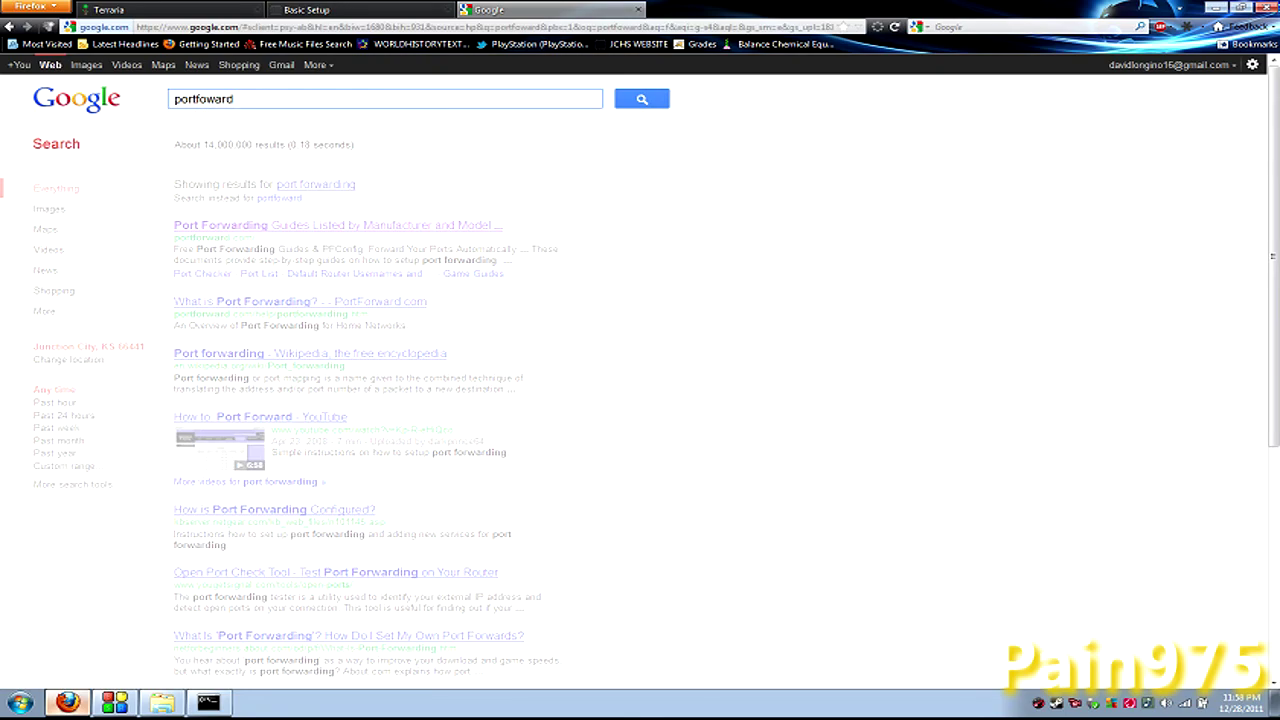
click(300, 149)
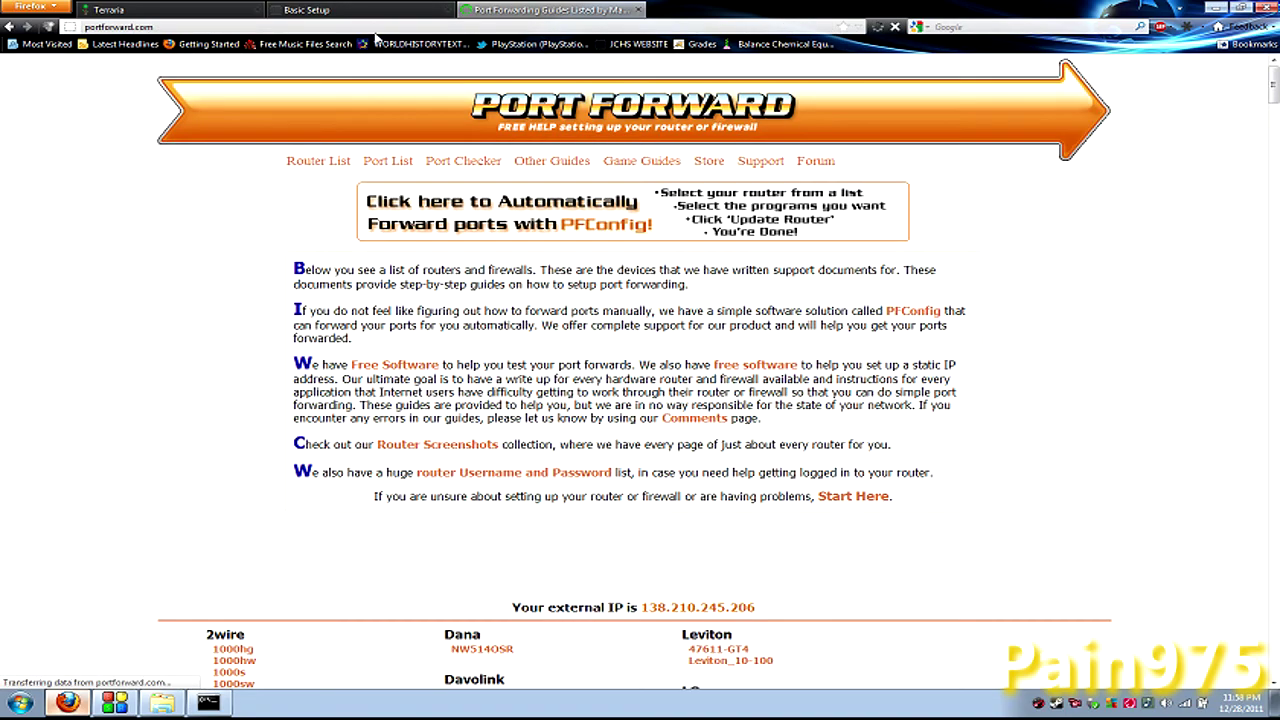
Step: Find the WRT110 entry in the router list and open its Linksys guide, skipping the ad
scroll(546, 403, down, 10)
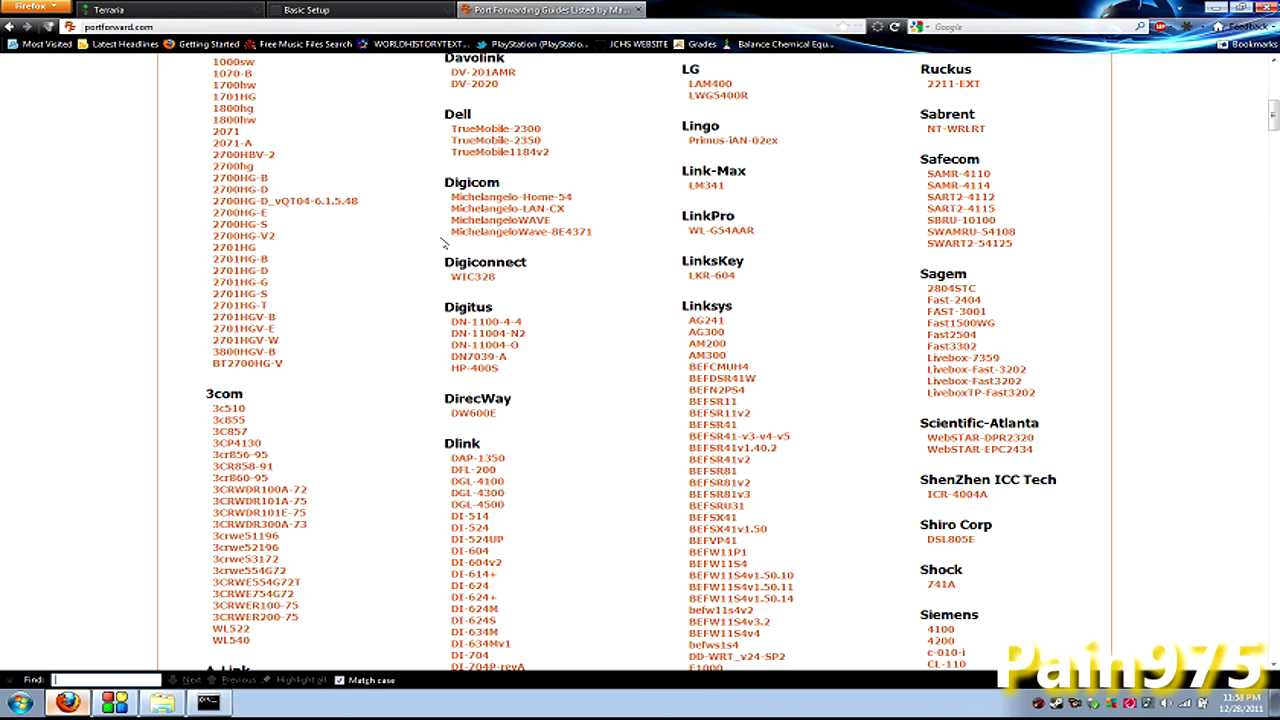
text(WRT110)
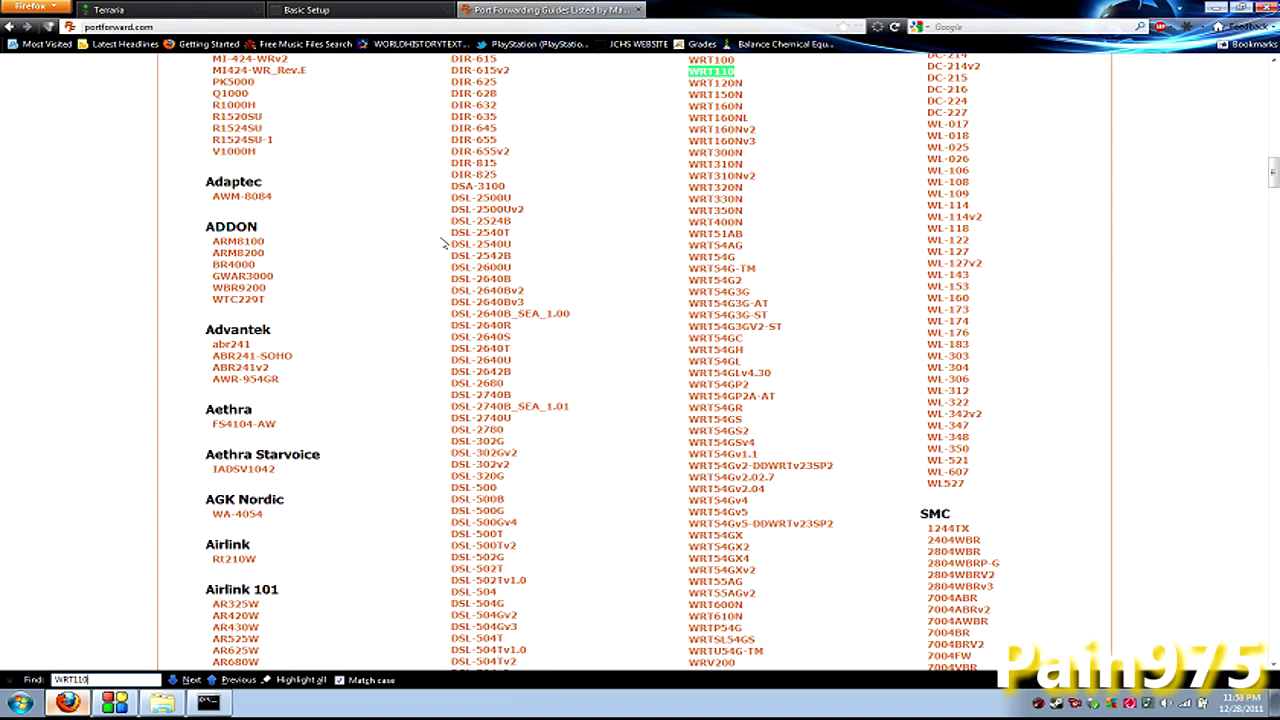
click(823, 144)
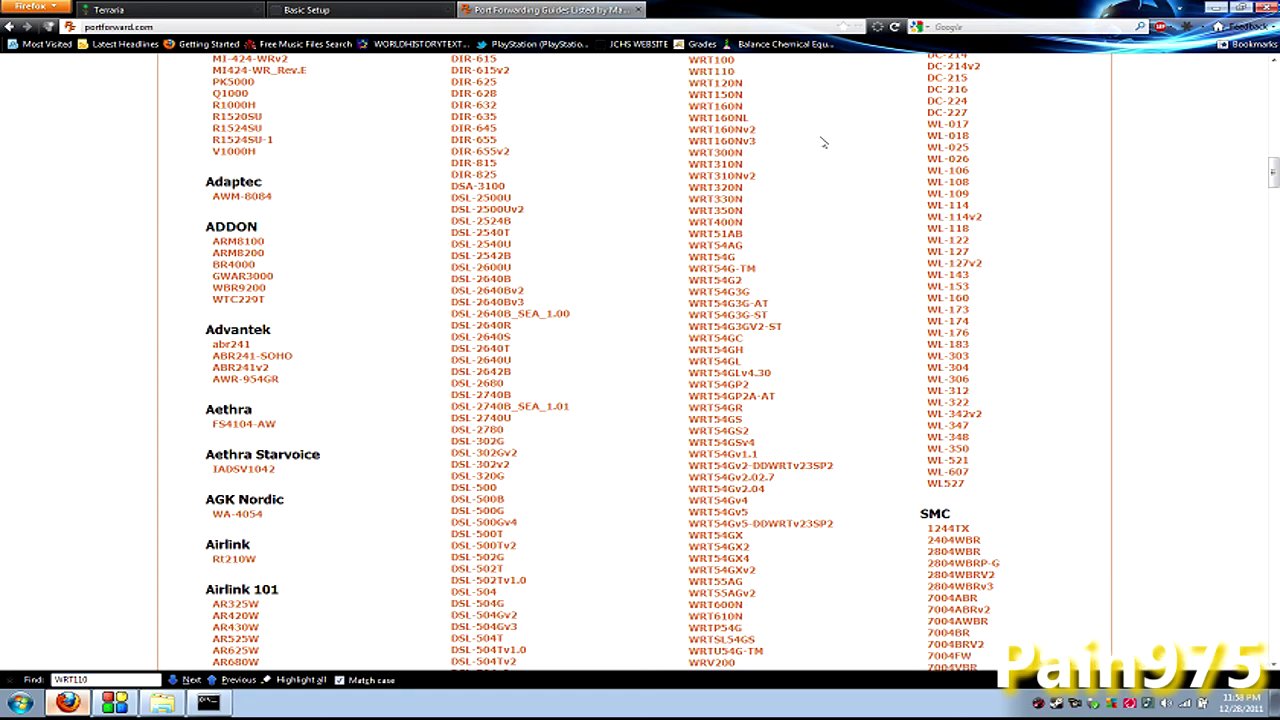
scroll(823, 144, up, 5)
scroll(823, 144, up, 15)
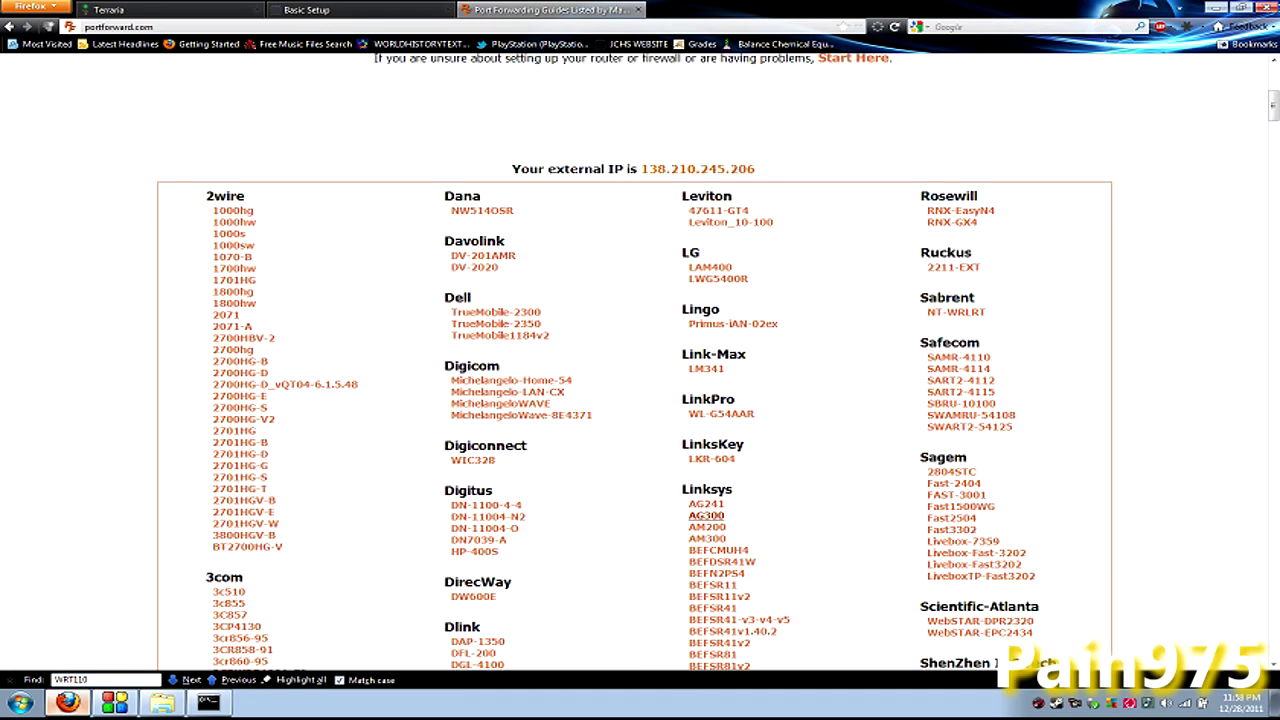
click(190, 680)
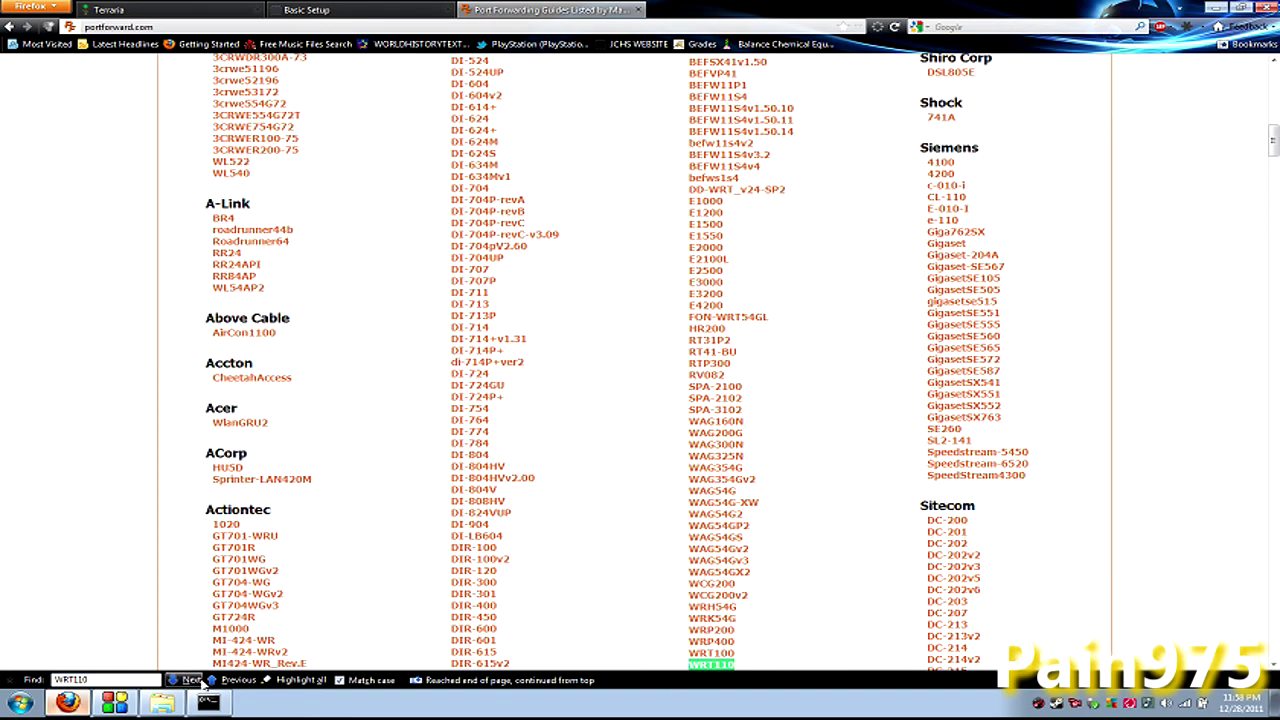
click(712, 665)
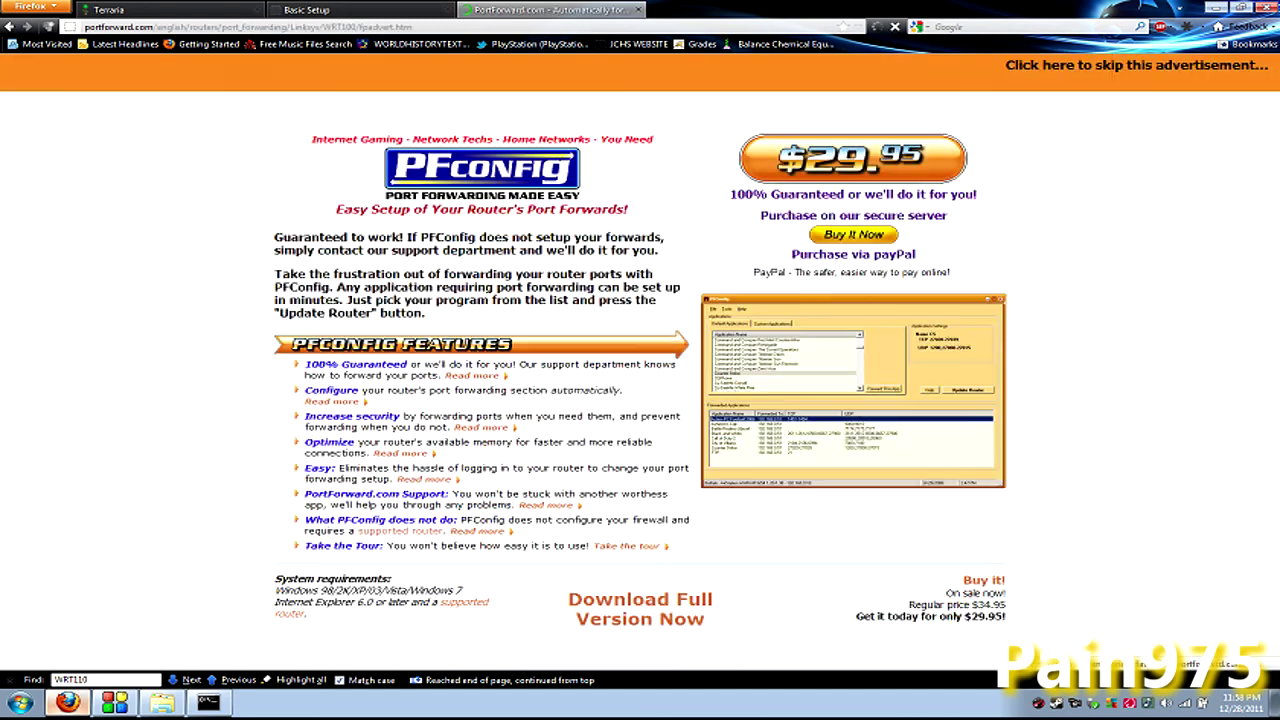
click(1170, 72)
Step: Search the Linksys application list for Terraria, narrowing the in-page search down to 'Te'
scroll(700, 300, down, 3)
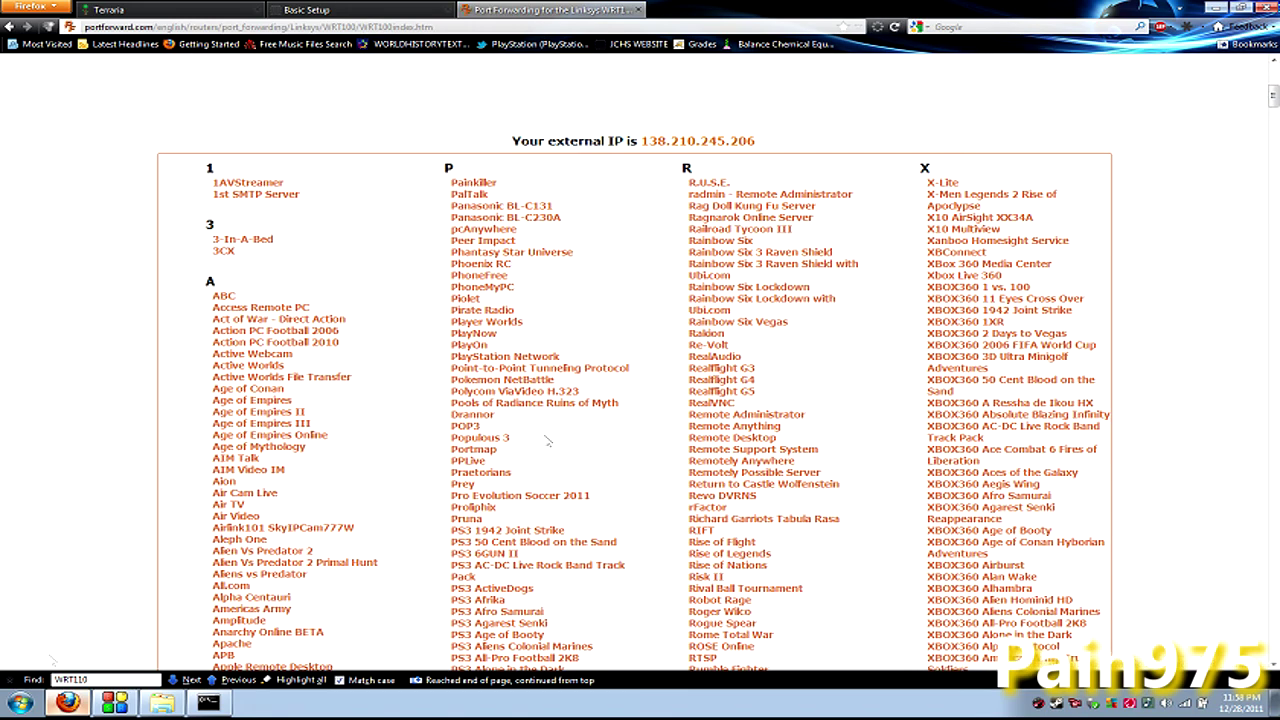
key(ctrl+f)
text(Te)
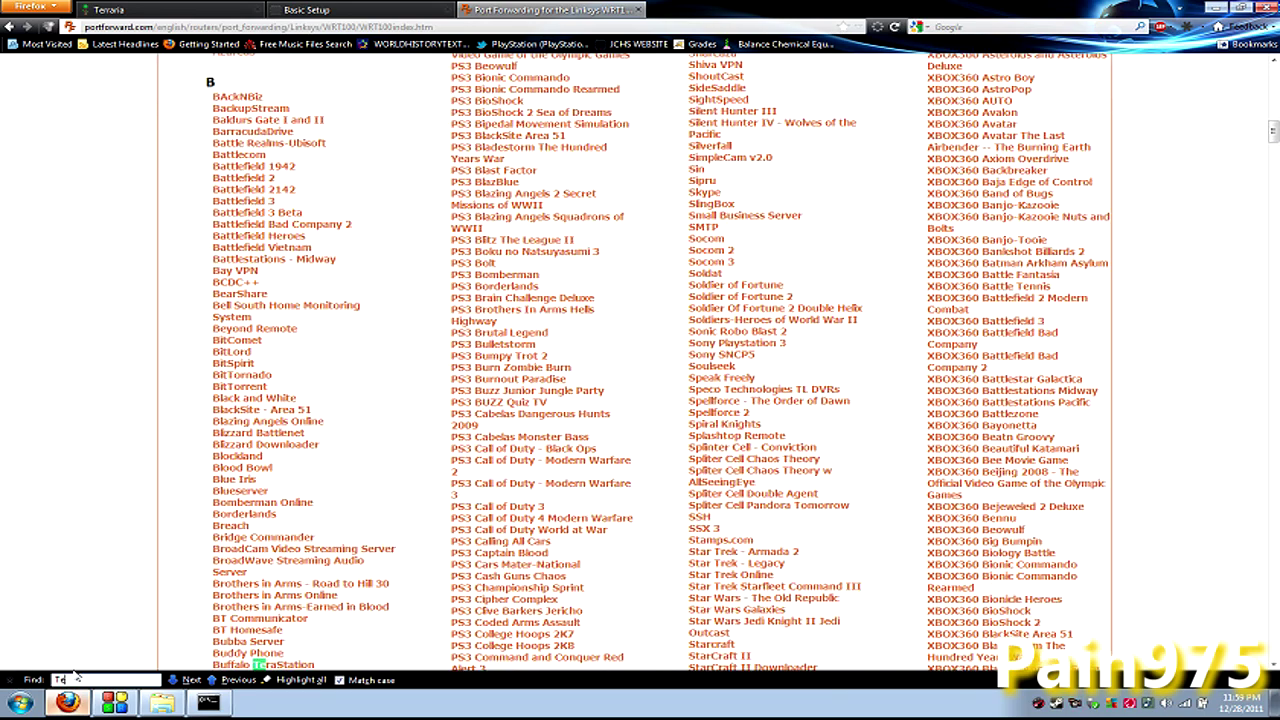
text(rra)
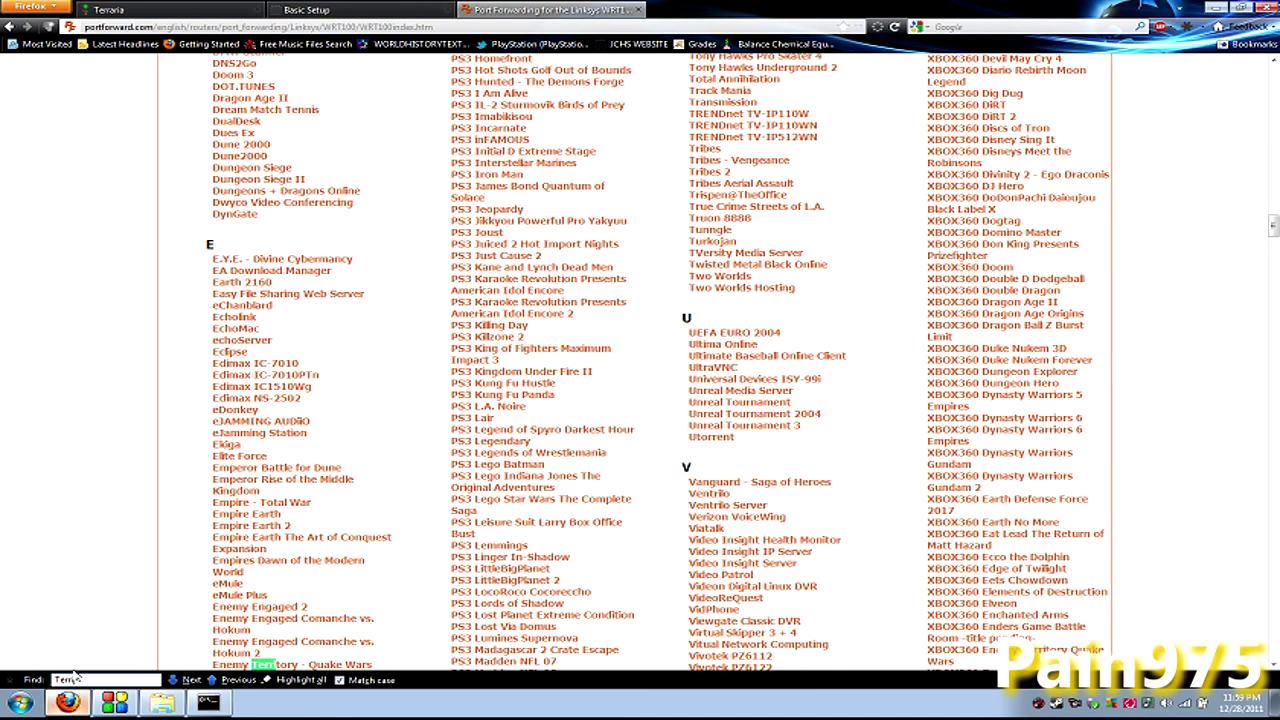
key(BackSpace)
key(BackSpace)
key(Page_Up)
key(Page_Up)
key(Page_Up)
key(Page_Up)
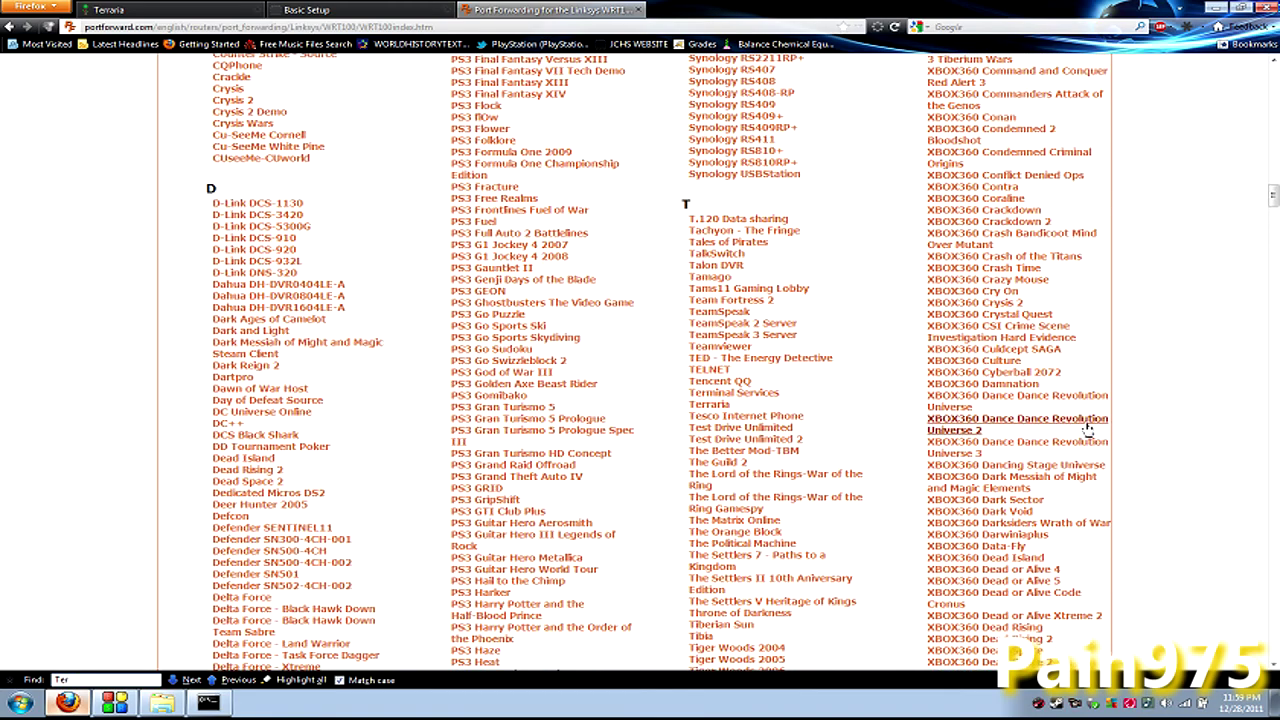
key(Page_Down)
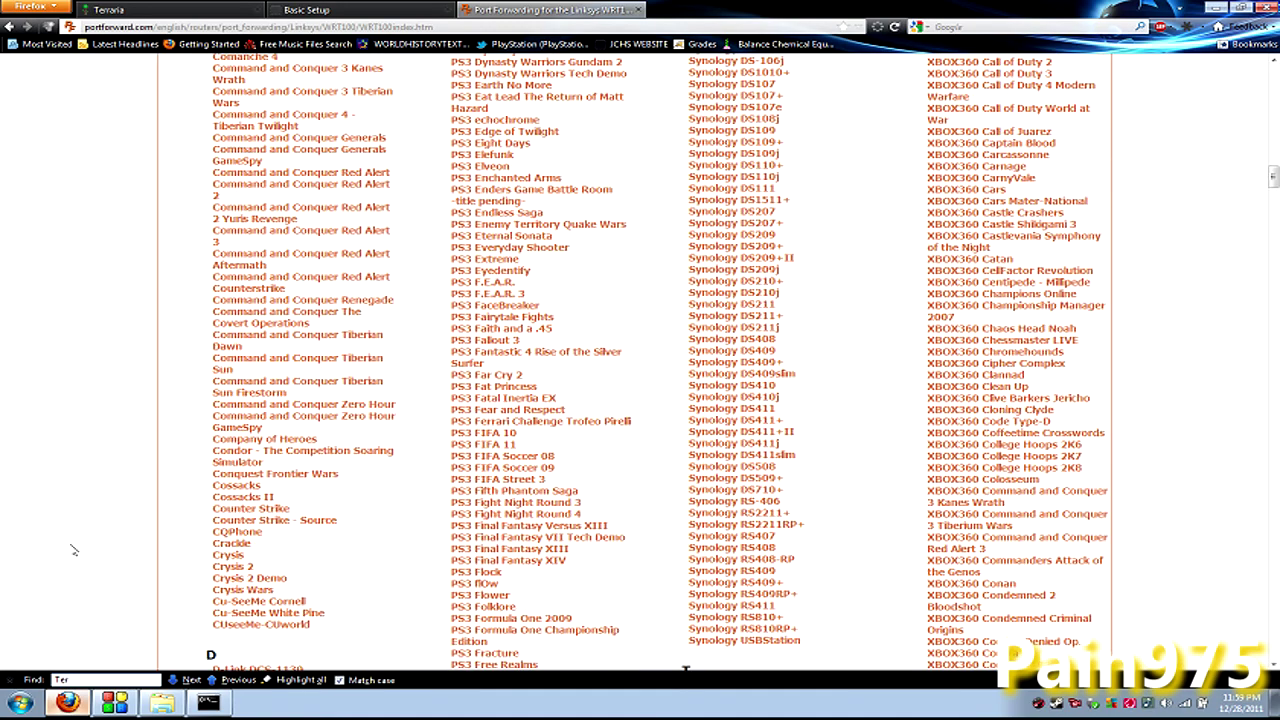
key(BackSpace)
key(BackSpace)
text(er)
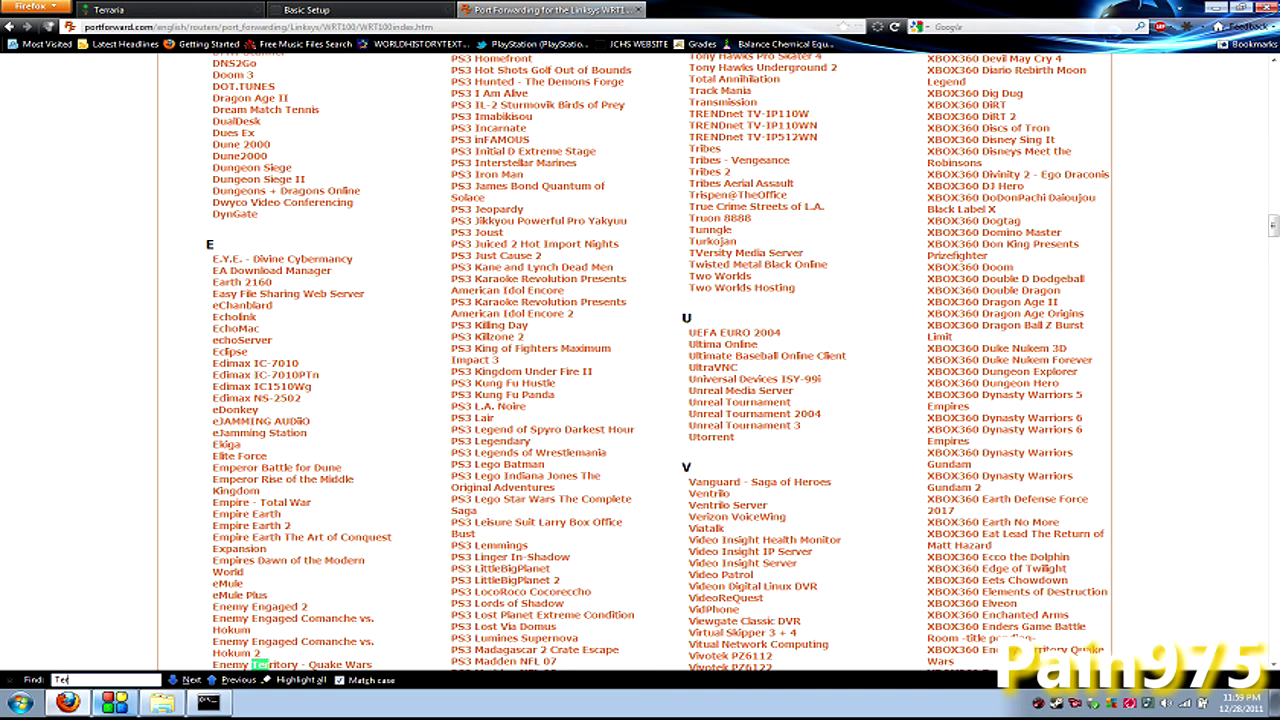
key(BackSpace)
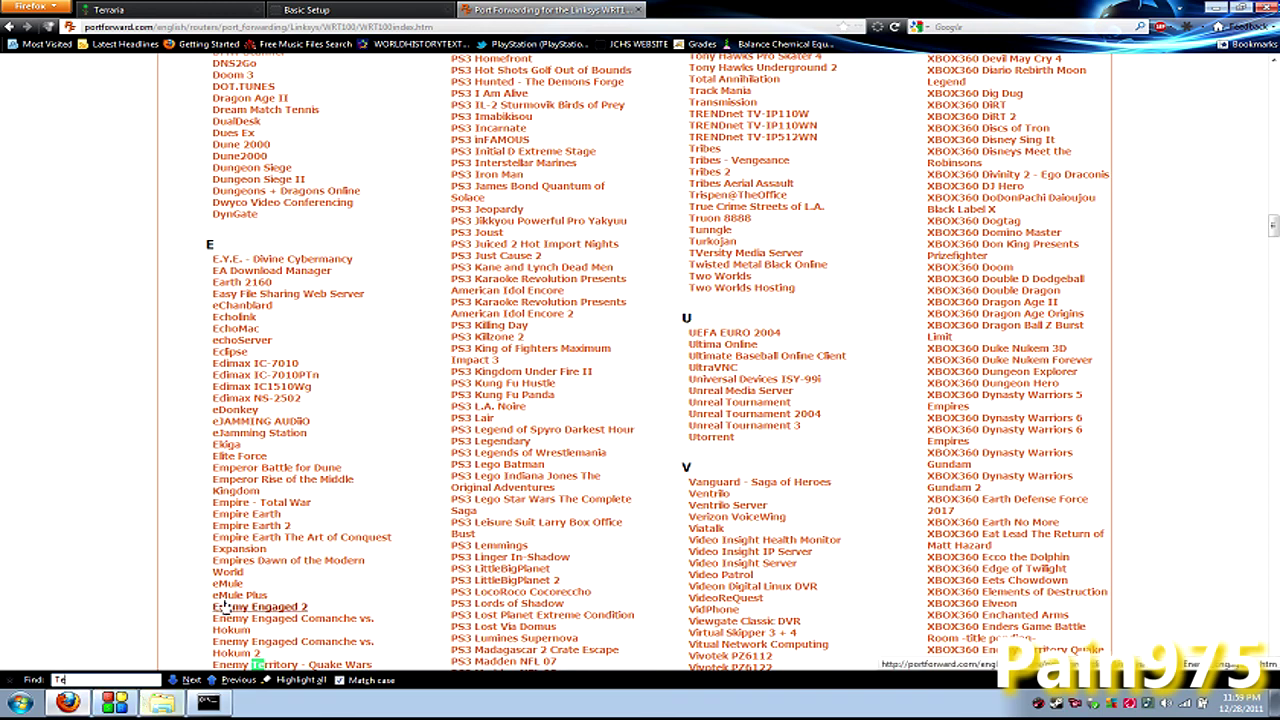
click(232, 680)
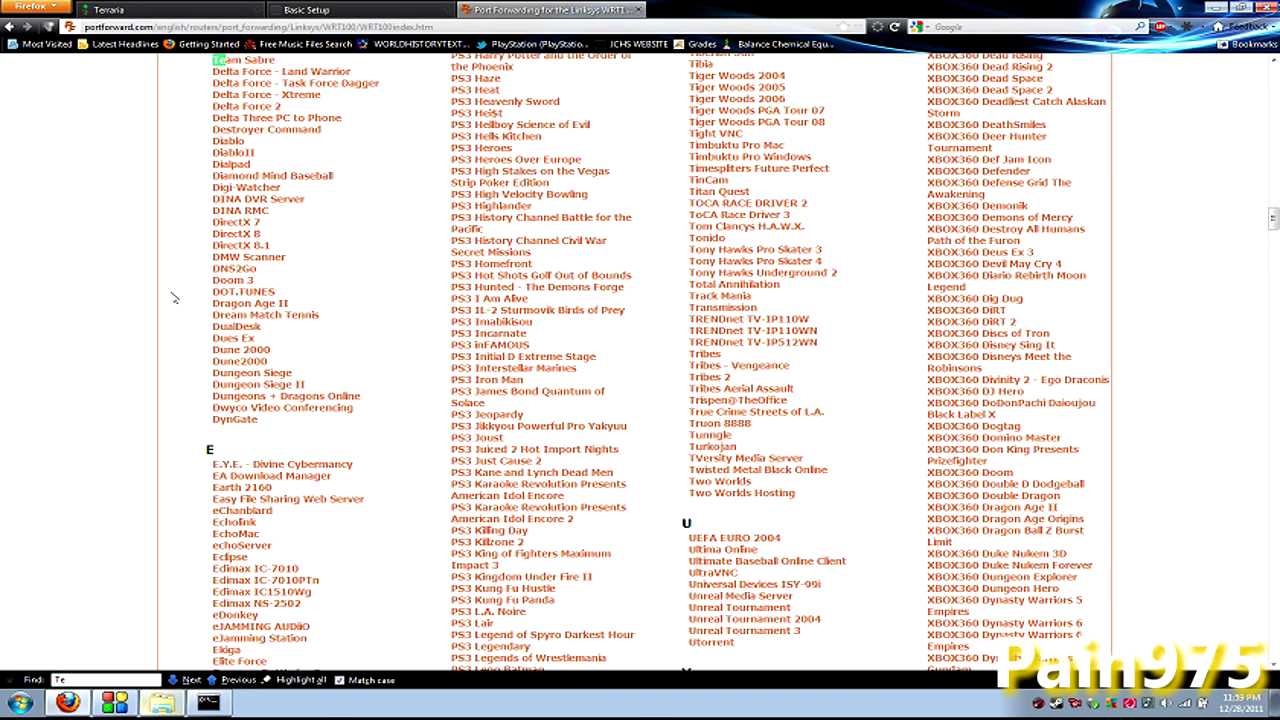
scroll(778, 418, down, 10)
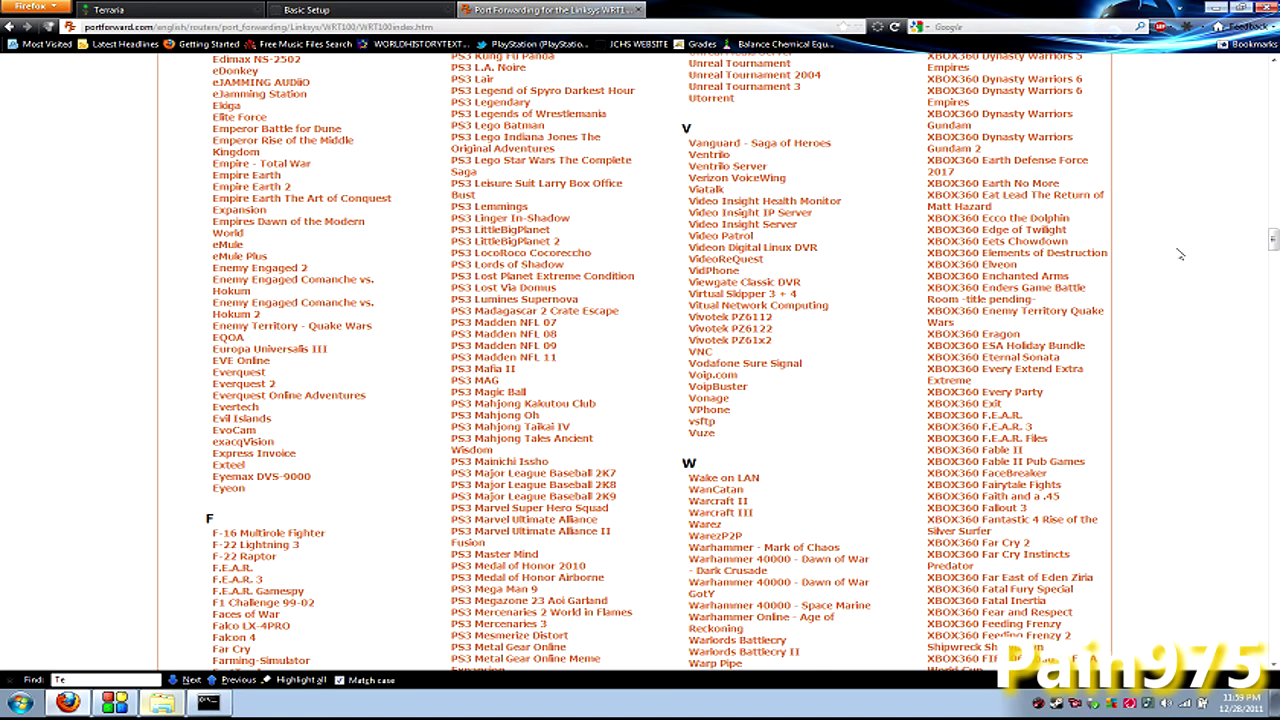
scroll(810, 530, down, 8)
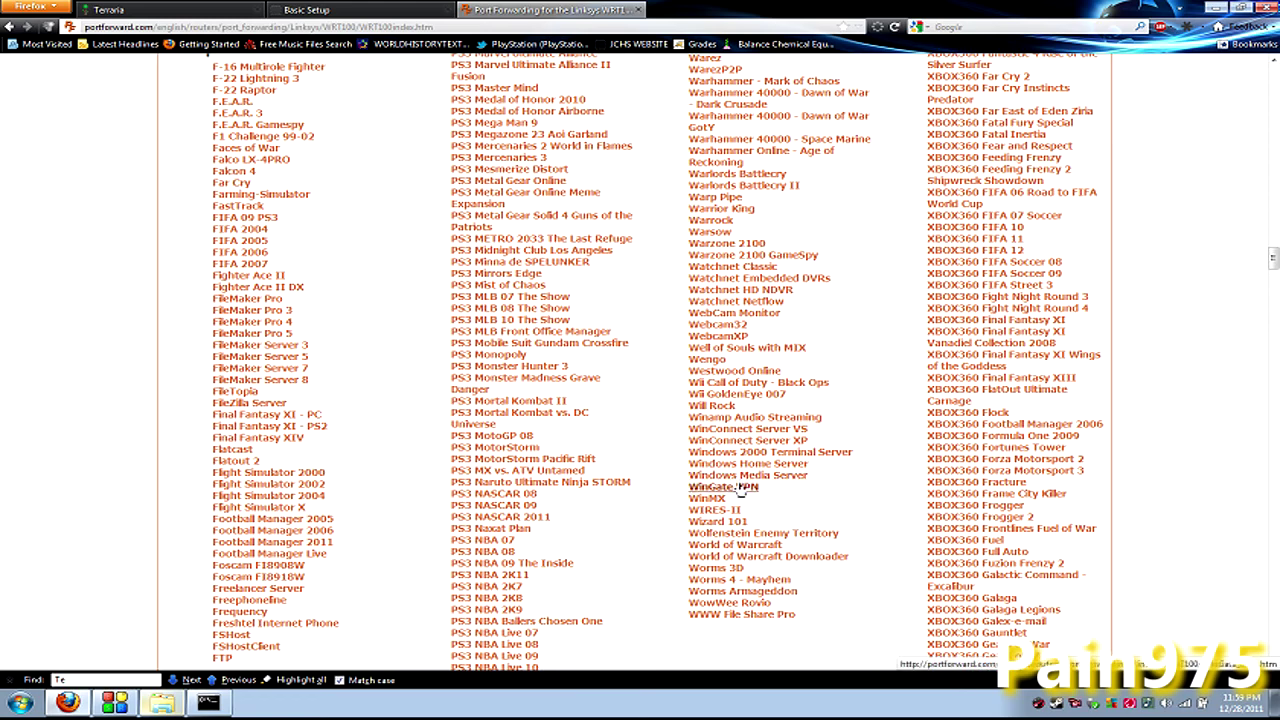
Step: Read the PS3 Mortal Kombat guide's single port forwarding ports, then return to Basic Setup
click(520, 413)
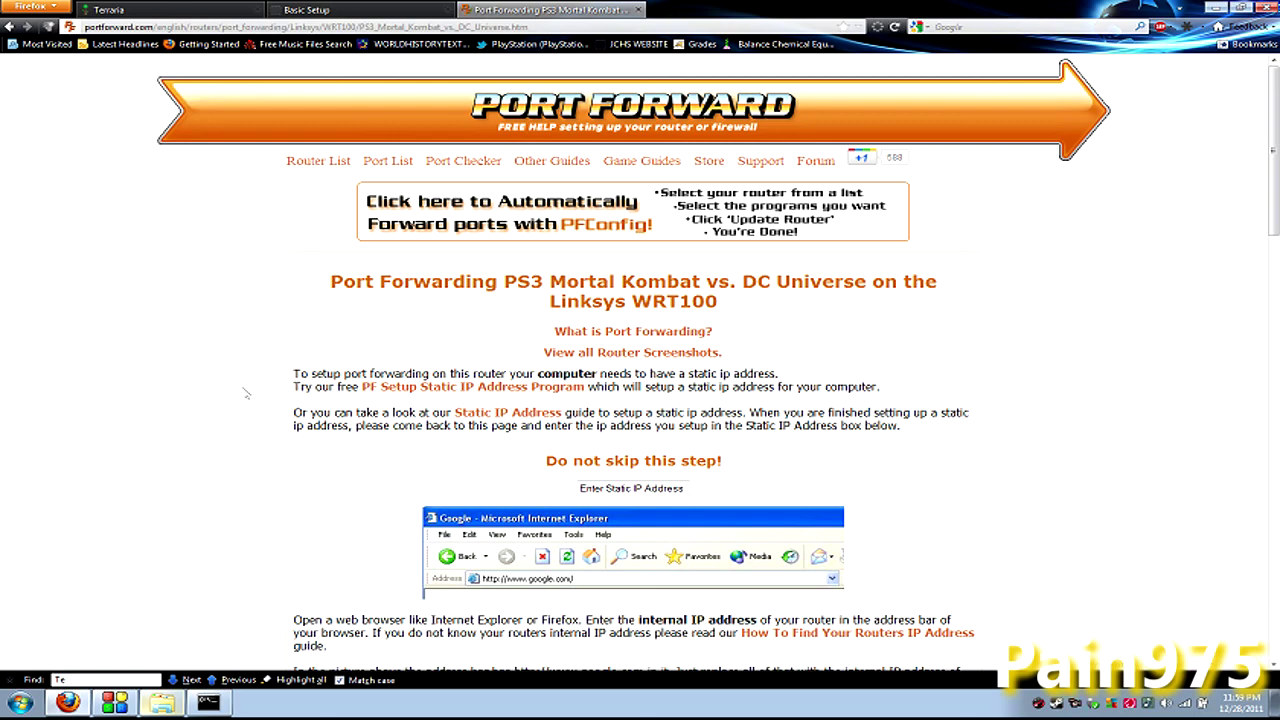
scroll(925, 320, down, 3)
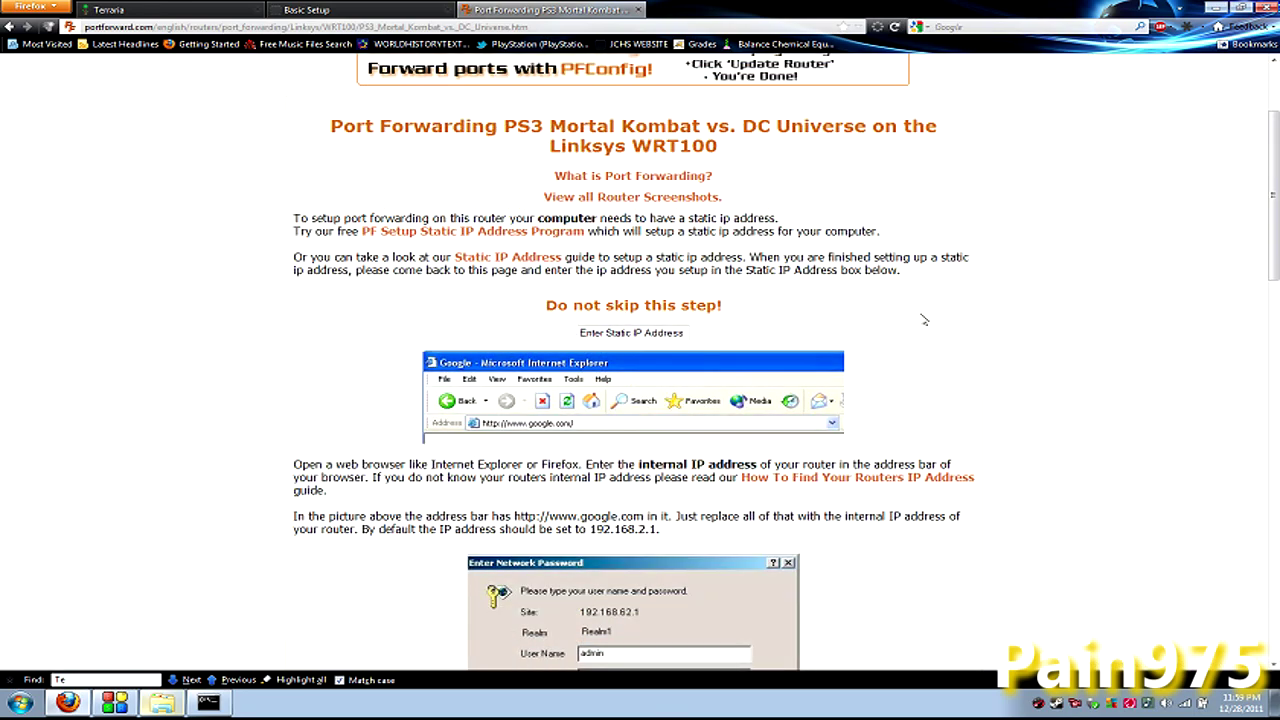
scroll(925, 320, down, 9)
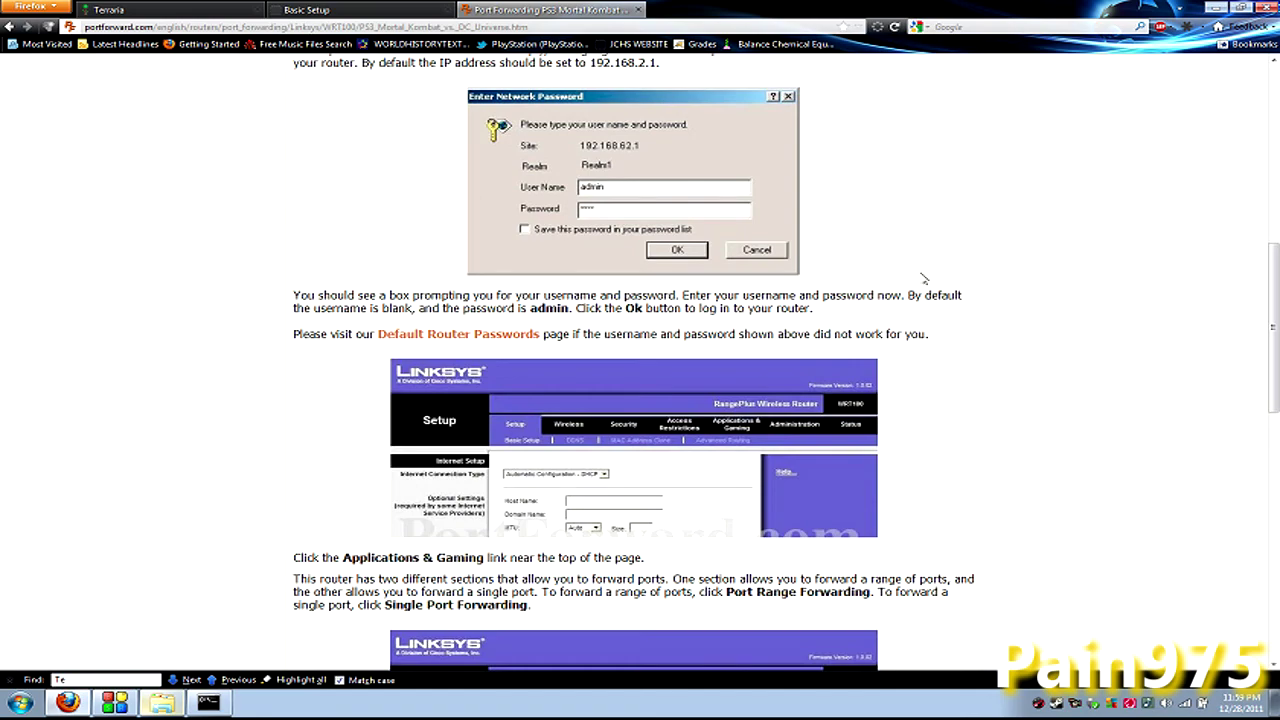
scroll(913, 288, down, 9)
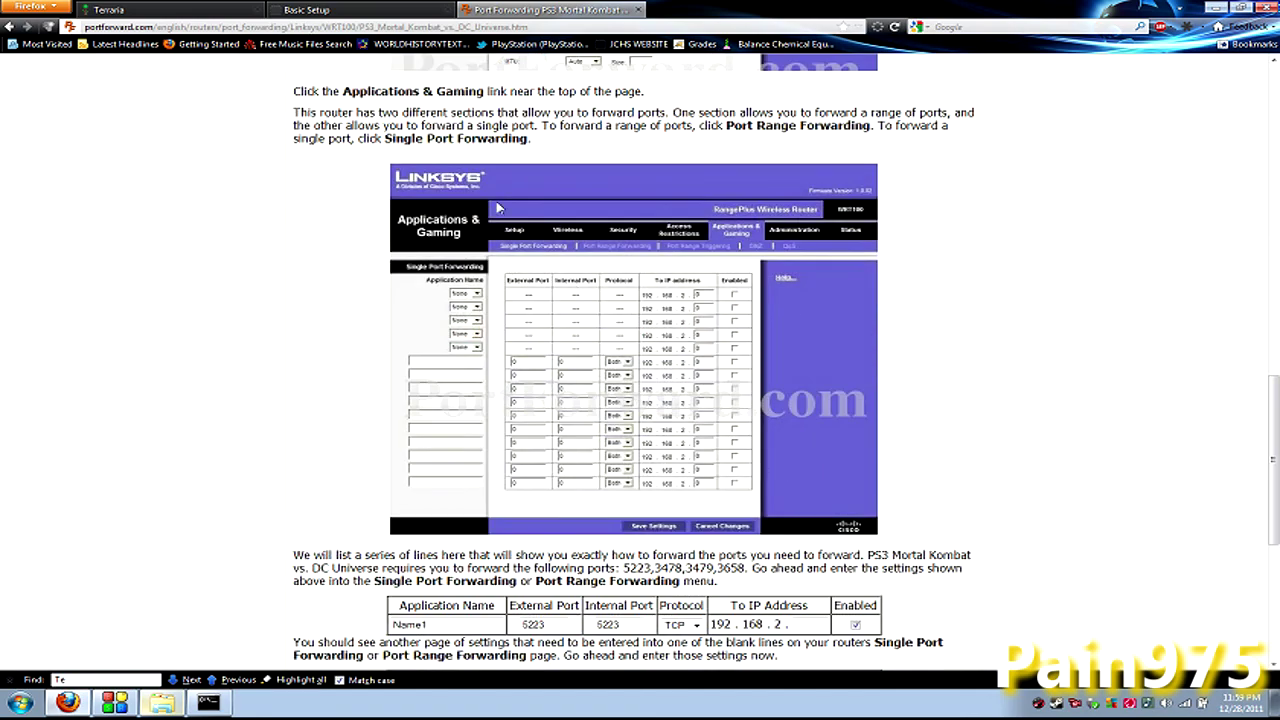
click(398, 9)
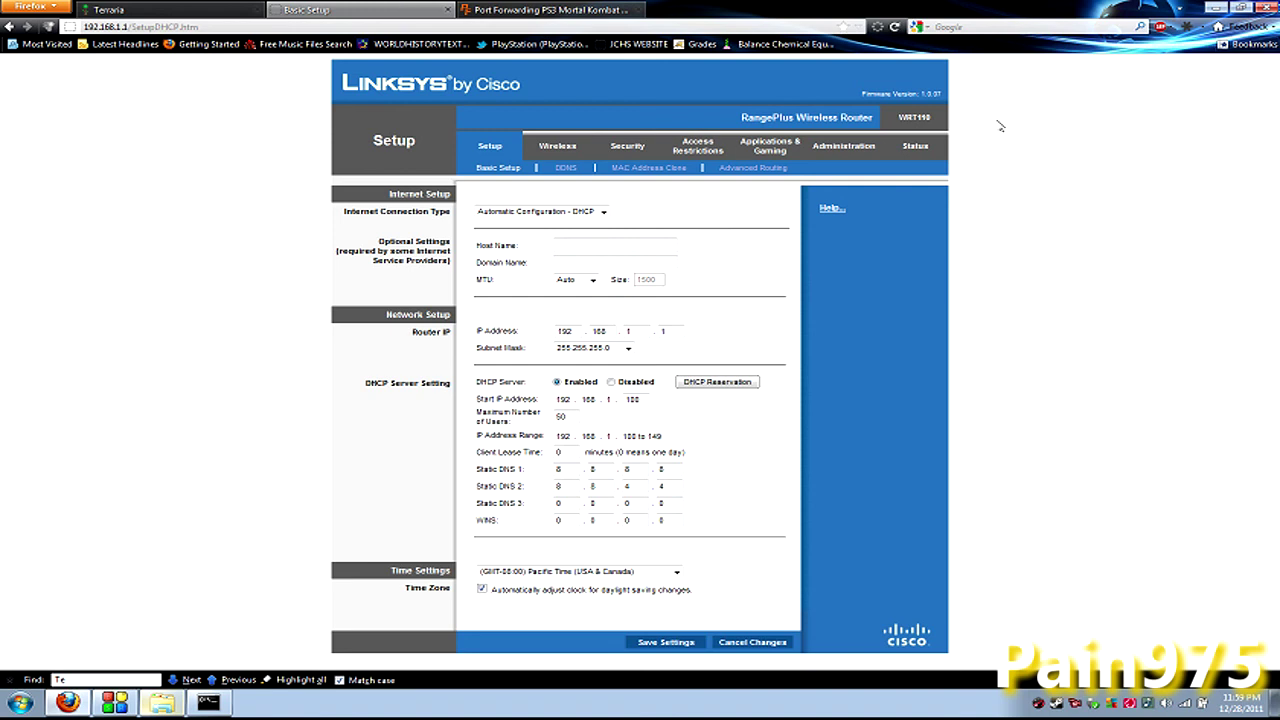
Step: Add a Terraria row for port 7777 to 192.168.1.102 in Single Port Forwarding and pick its protocol
click(778, 148)
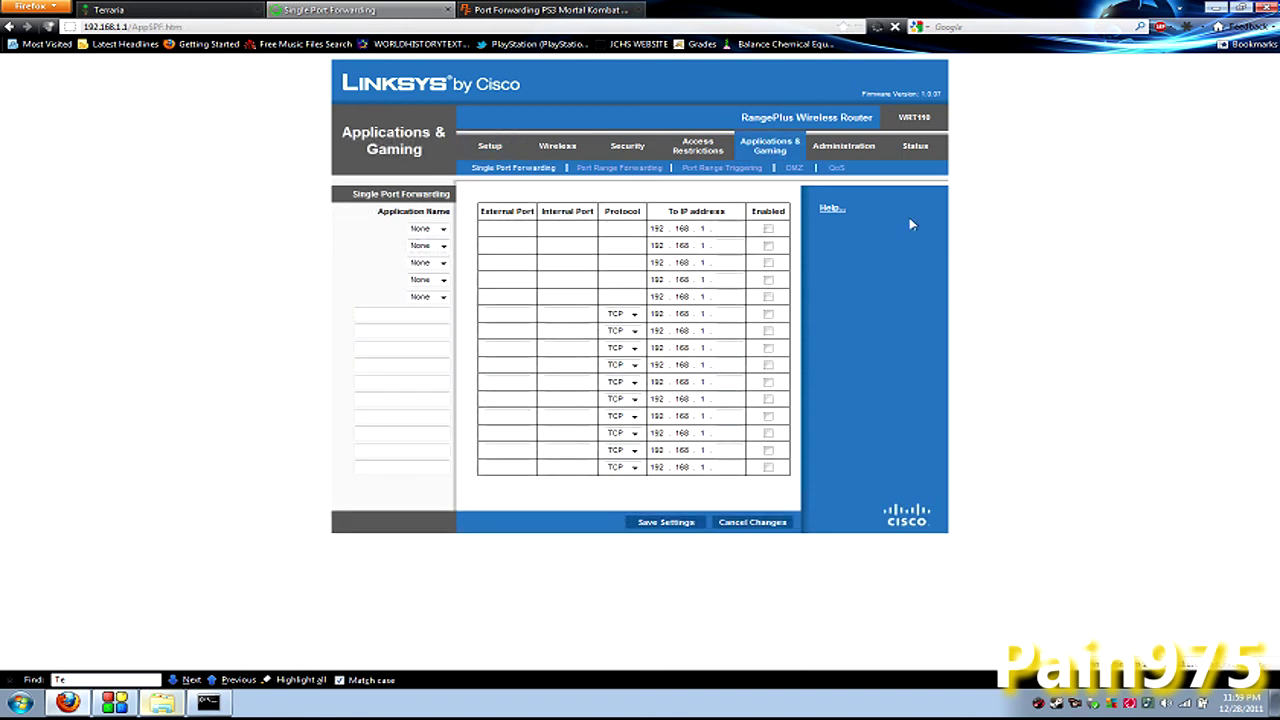
click(420, 313)
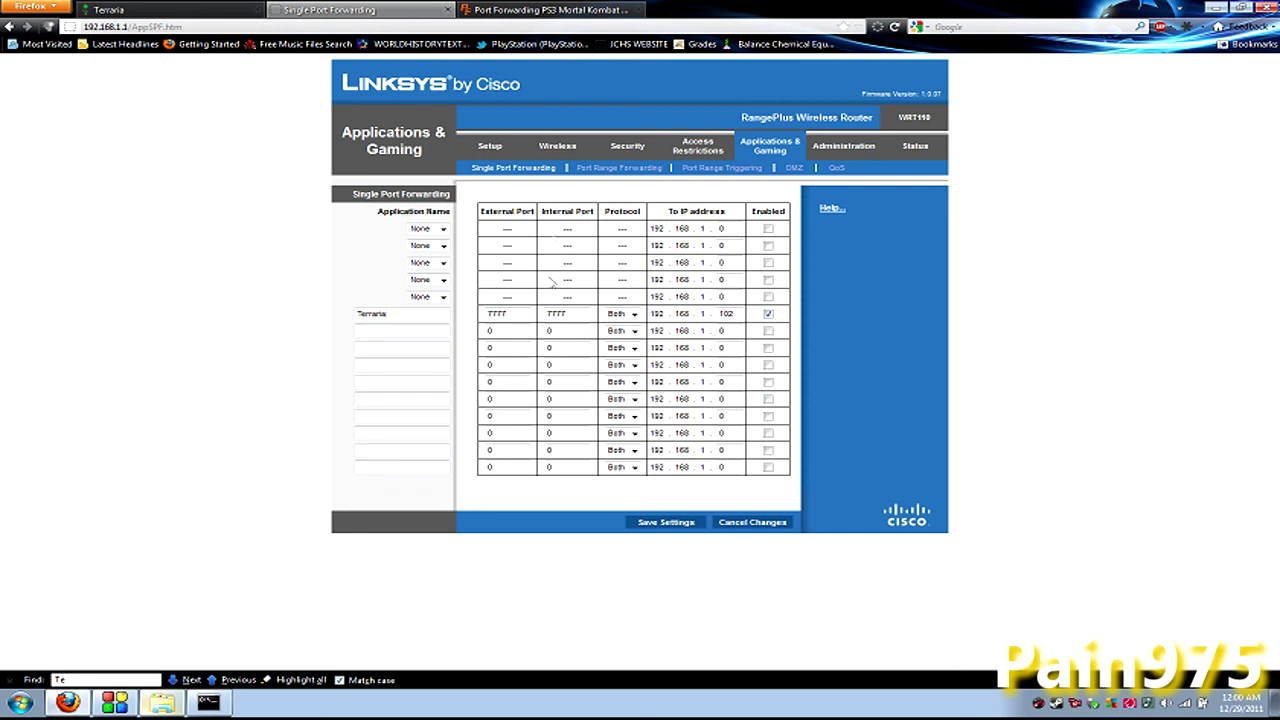
click(630, 313)
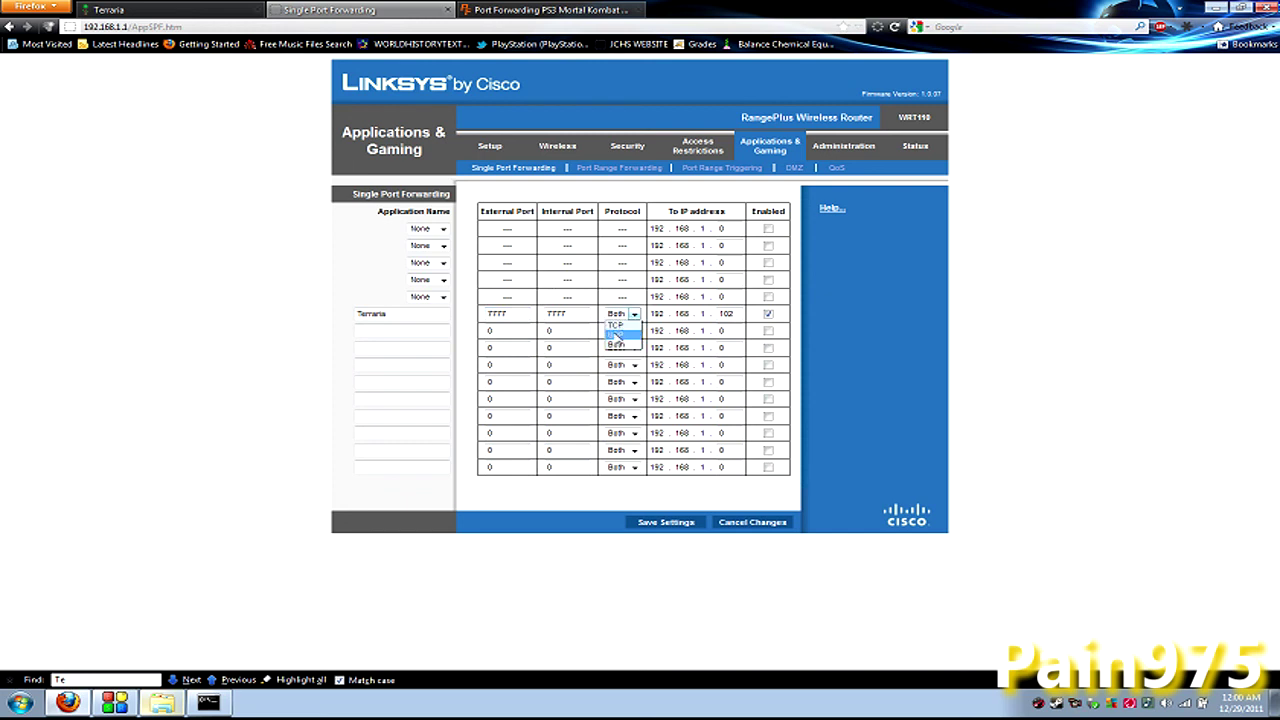
click(614, 344)
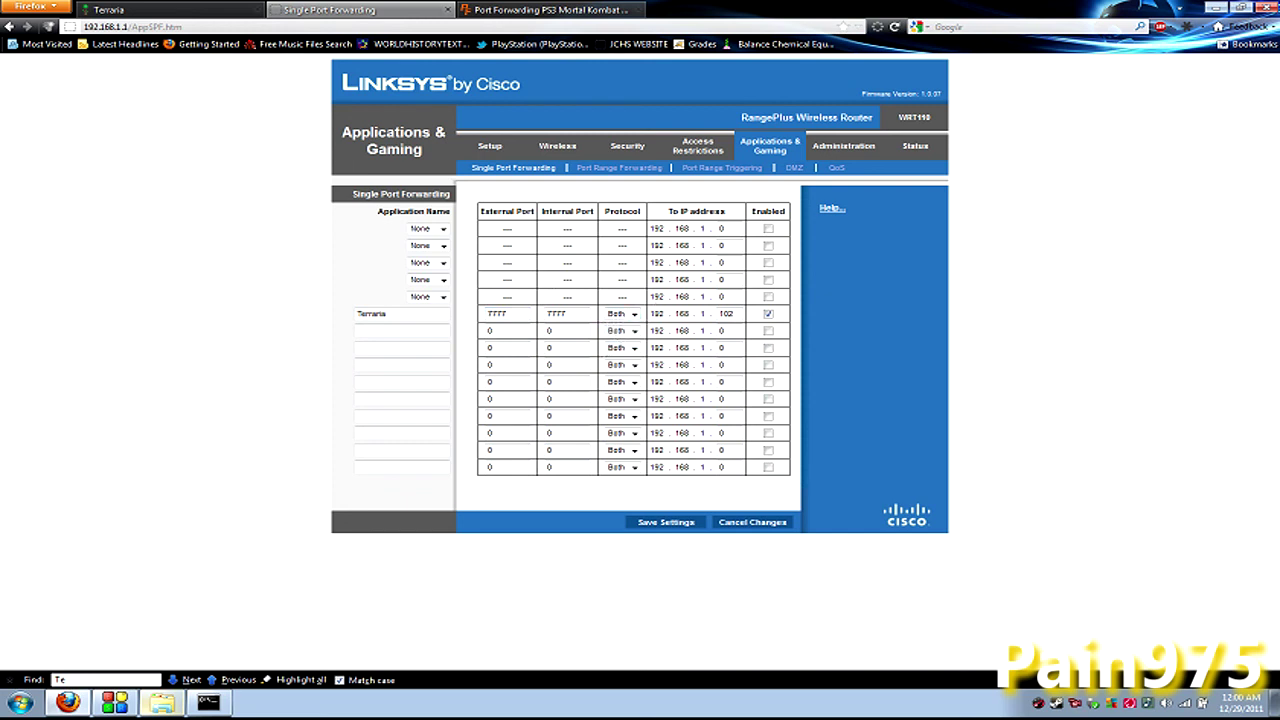
click(632, 314)
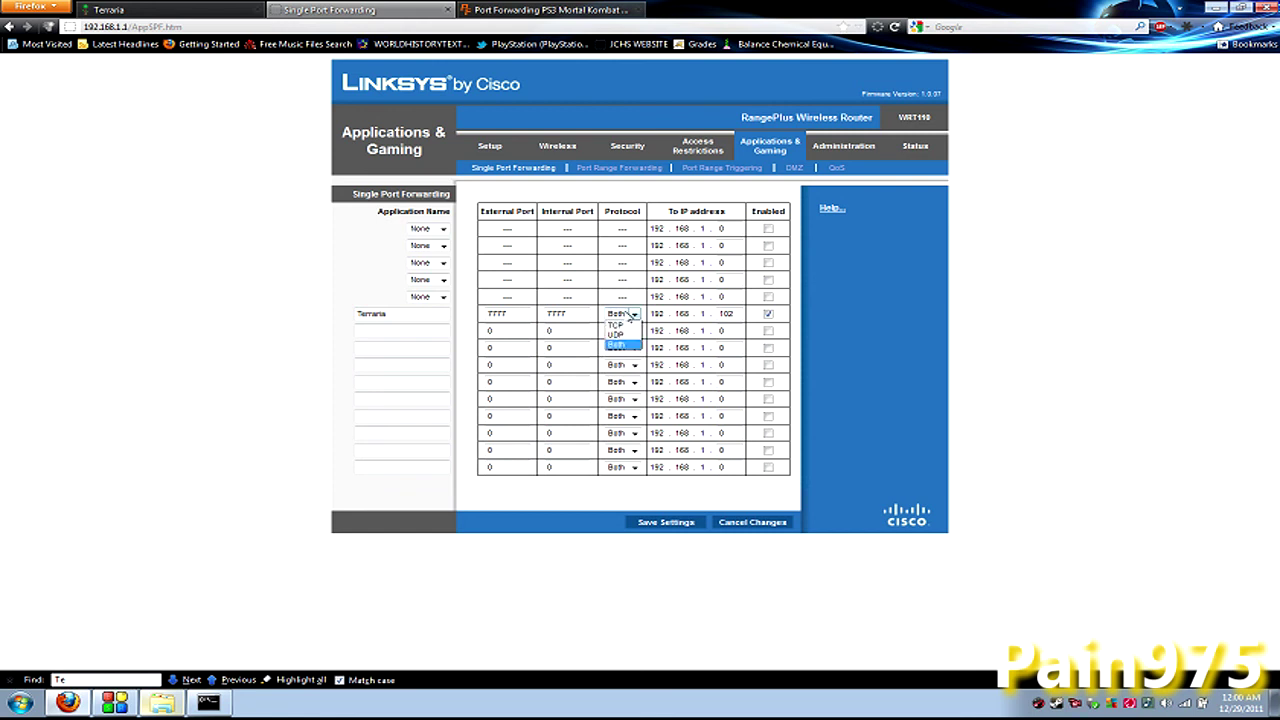
click(628, 335)
click(633, 314)
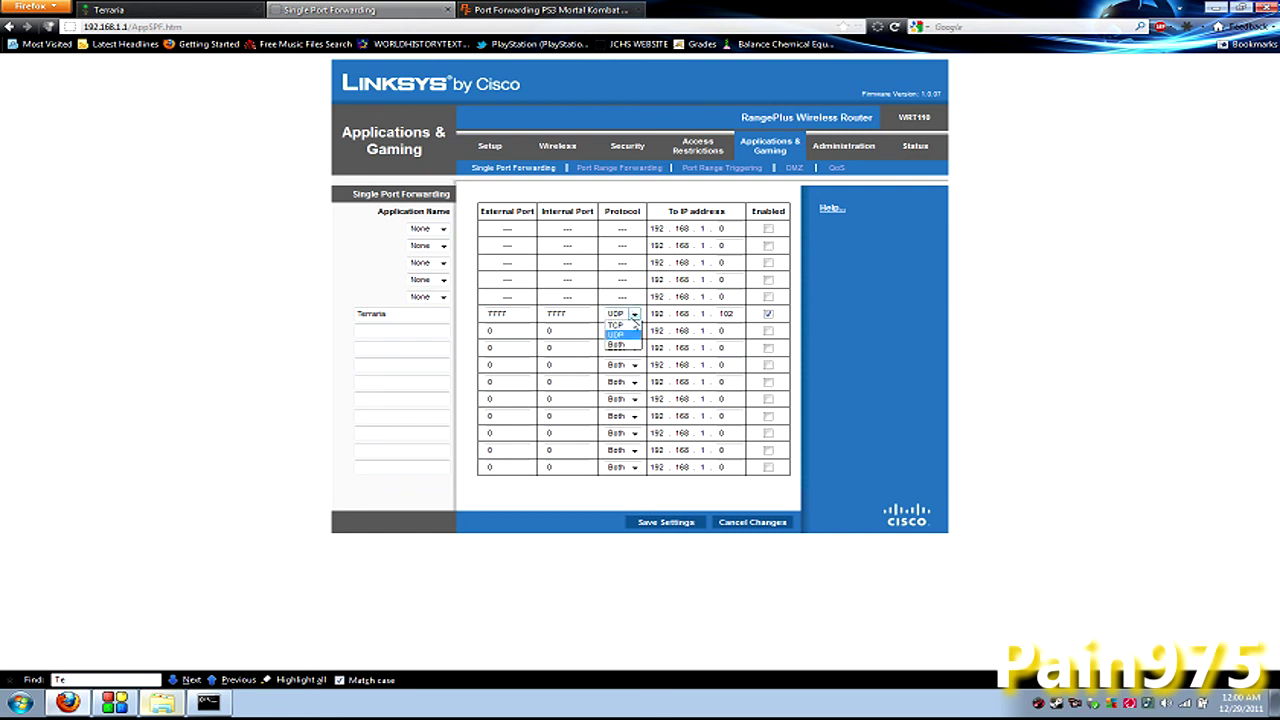
click(630, 325)
click(633, 314)
click(628, 345)
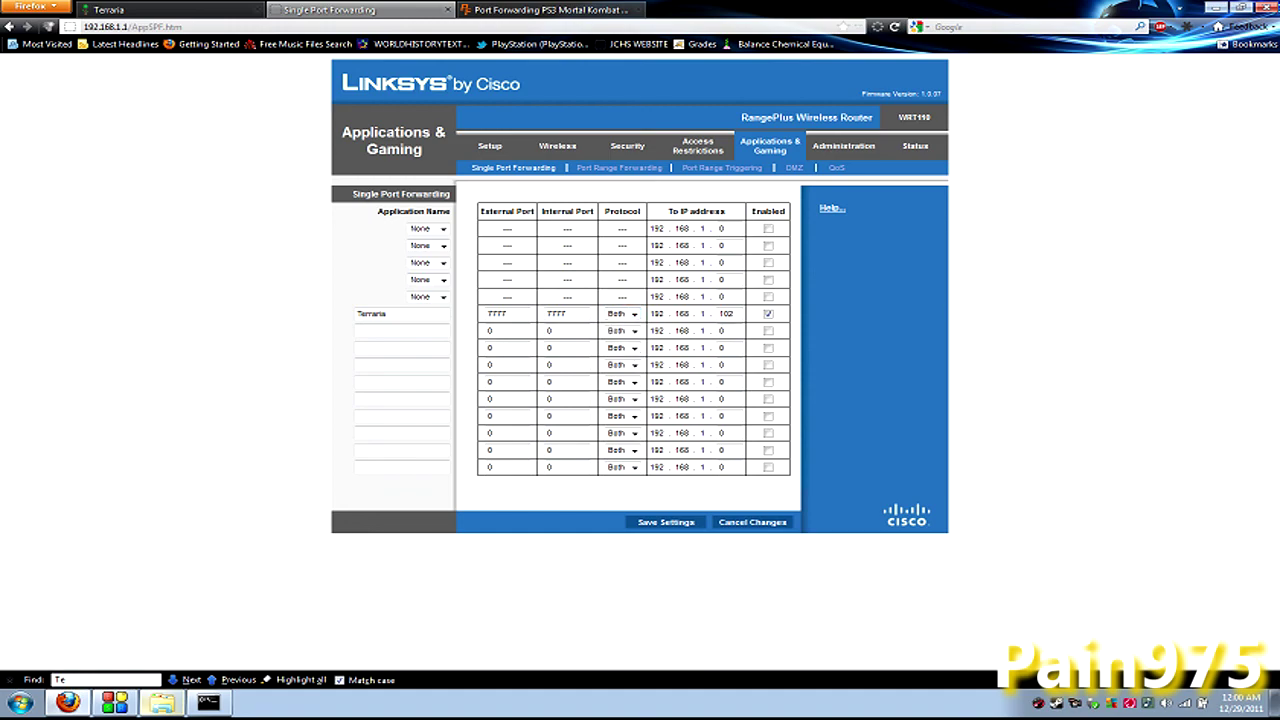
key(alt+Tab)
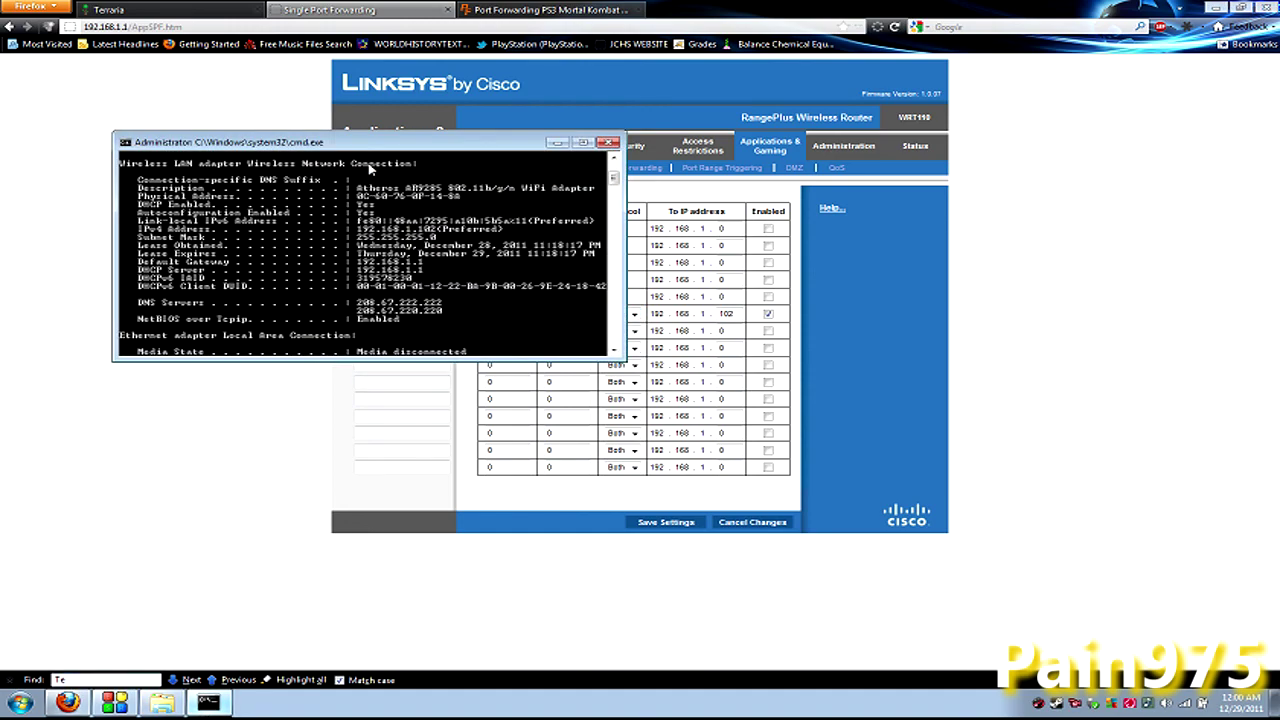
drag(365, 152, 840, 377)
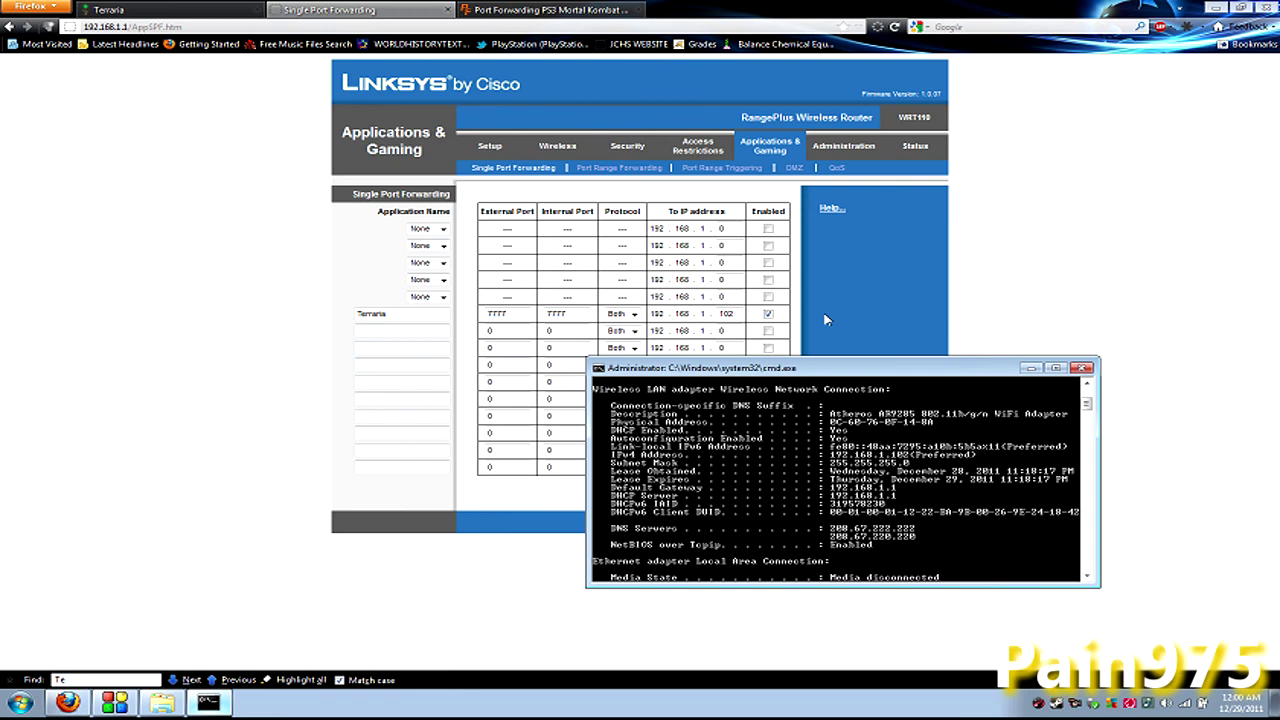
click(826, 319)
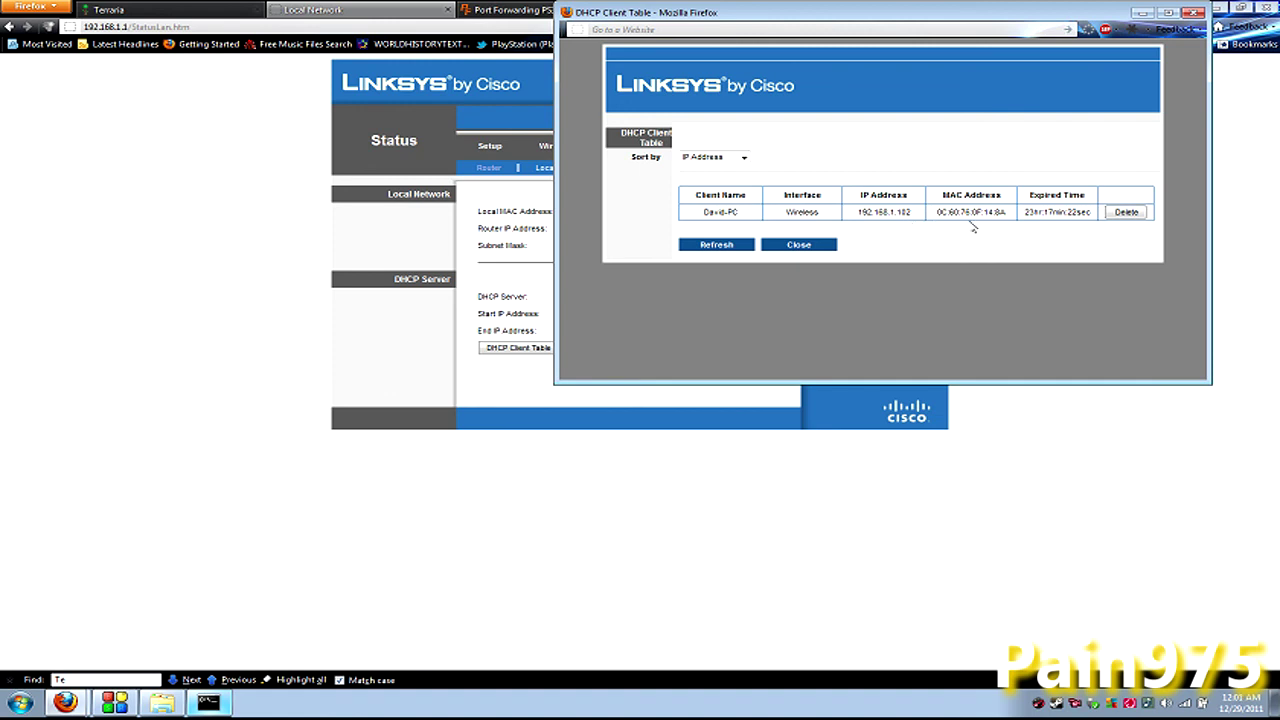
click(1194, 12)
click(766, 147)
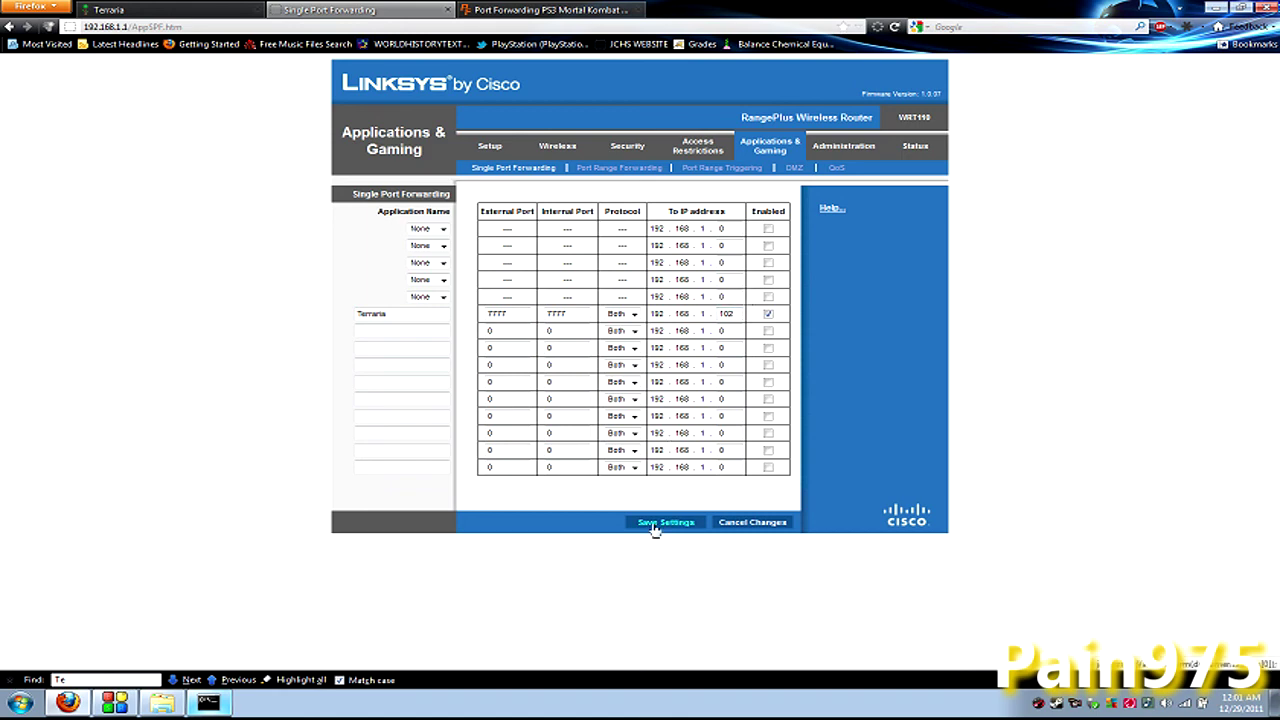
Step: Save the Terraria forwarding rule and move the command prompt window out of the way
click(655, 524)
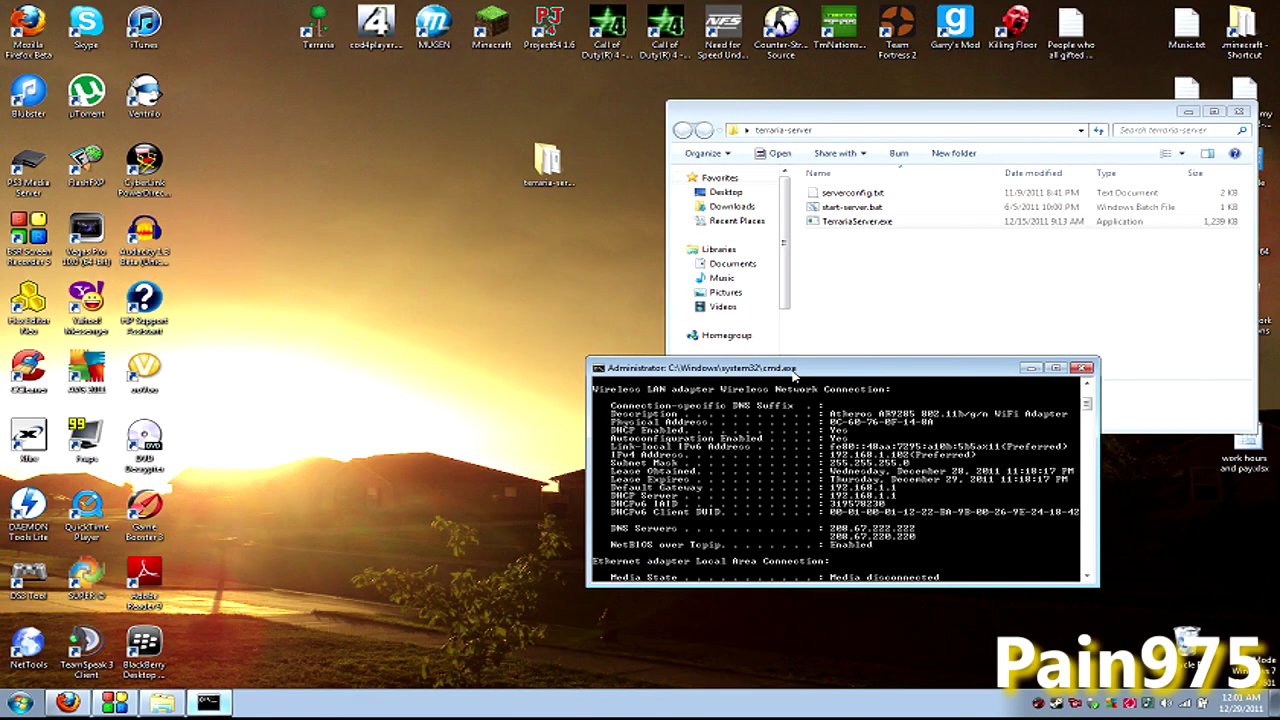
drag(793, 369, 877, 264)
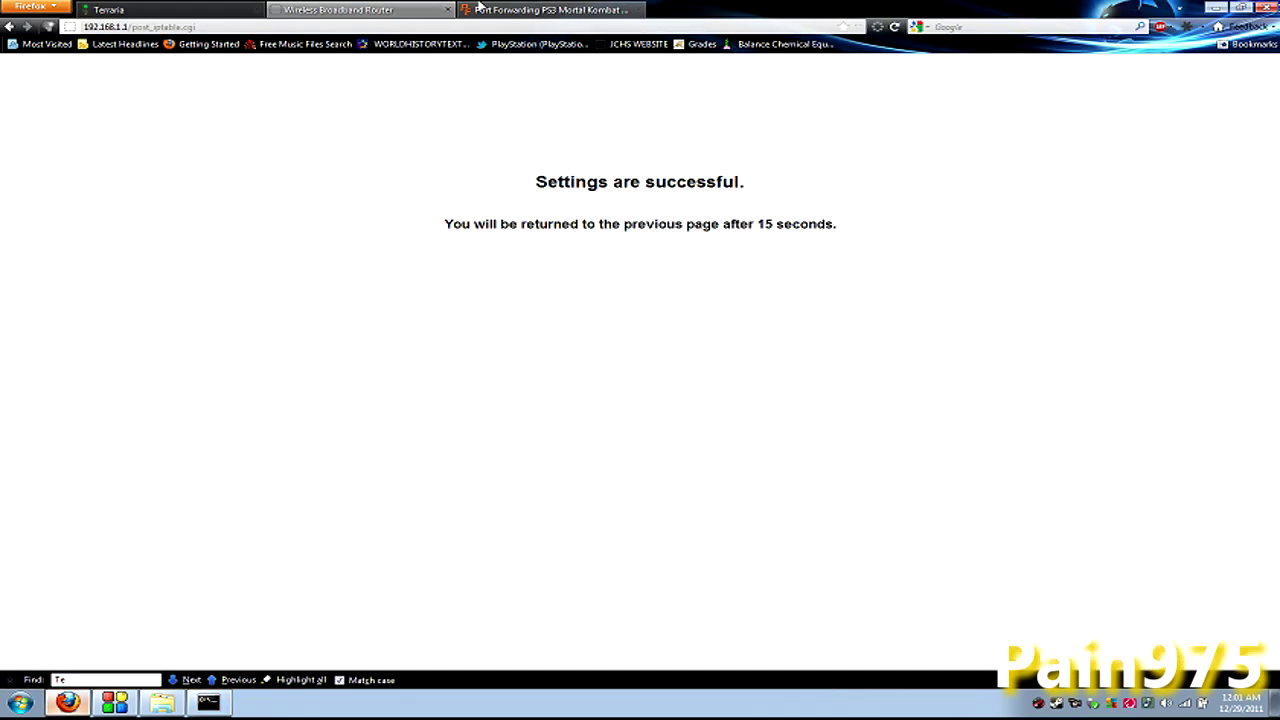
Step: Look up the external IP address with a Google search for 'whats my ip'
click(479, 8)
click(484, 27)
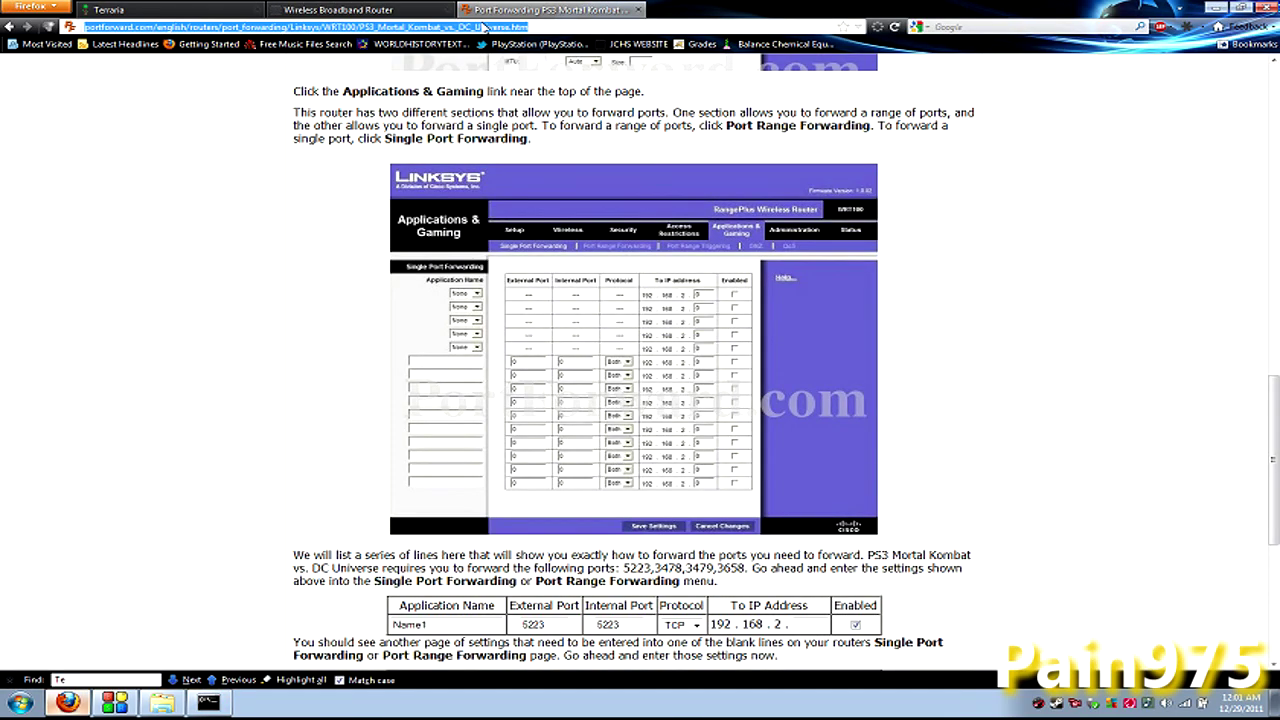
text(google)
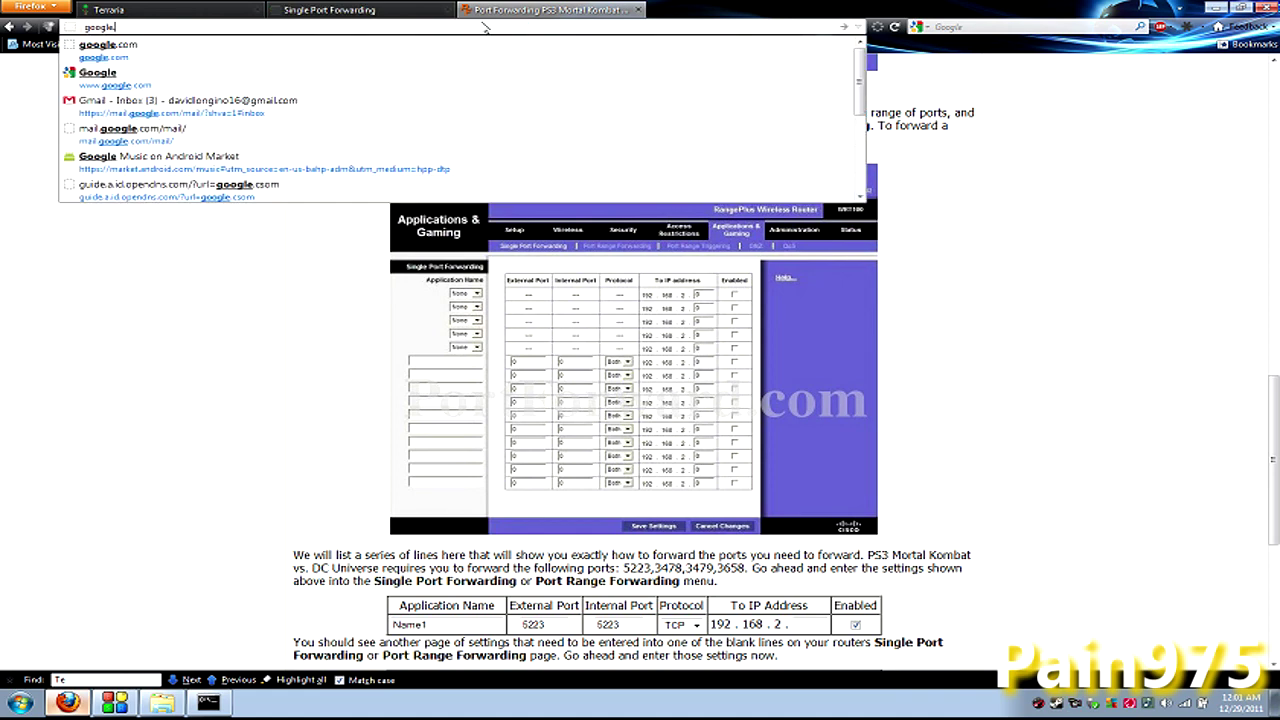
key(Return)
text(whats my )
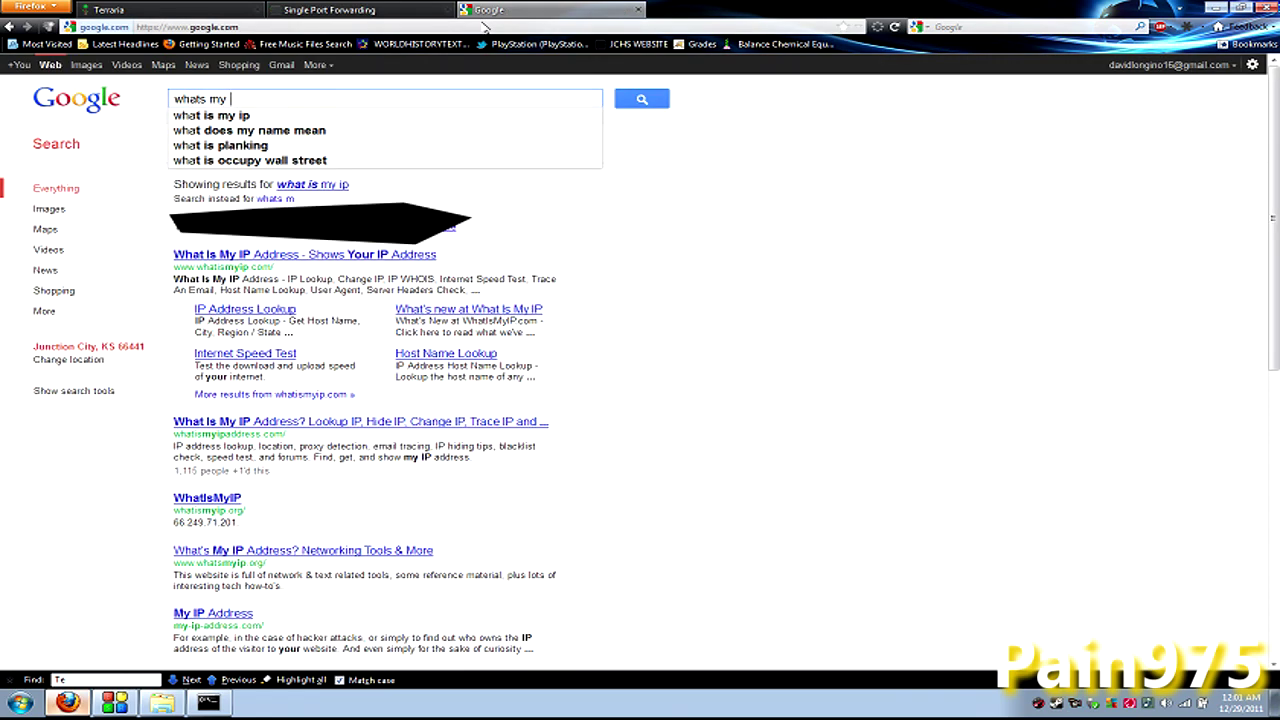
text(ip)
key(Return)
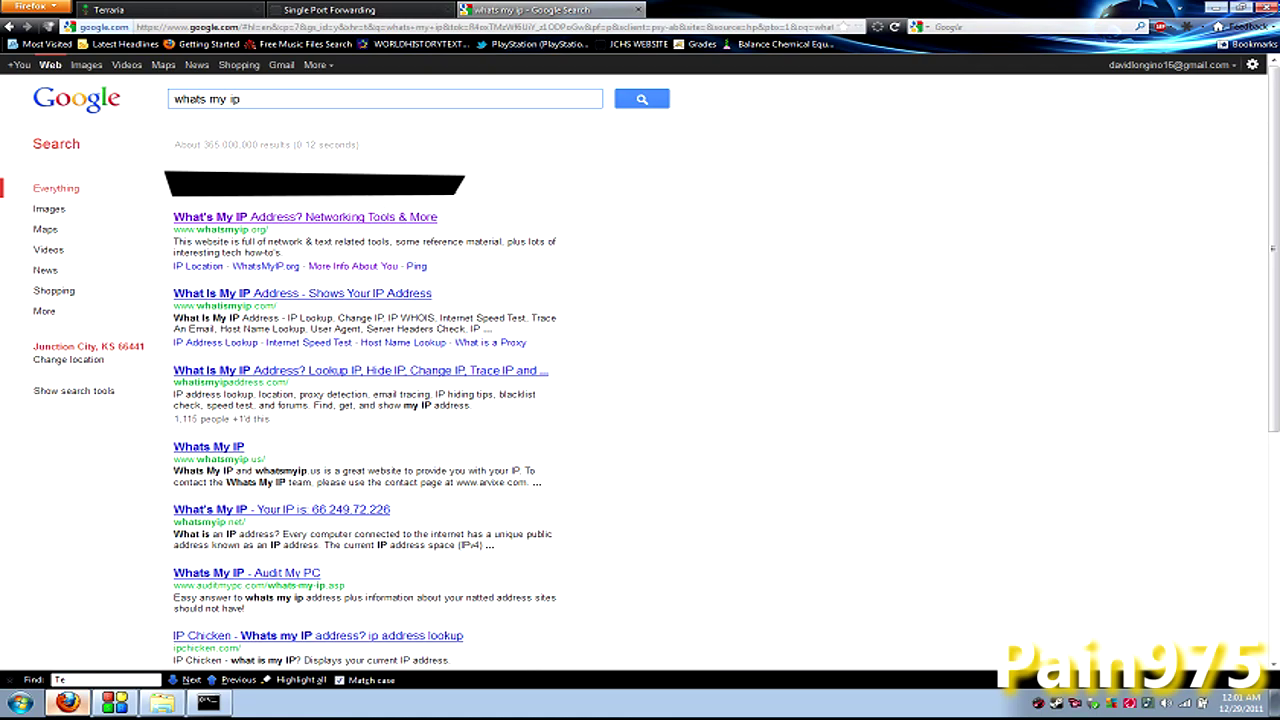
Step: Minimize Firefox to reveal the desktop
right_click(390, 196)
key(Escape)
click(1218, 8)
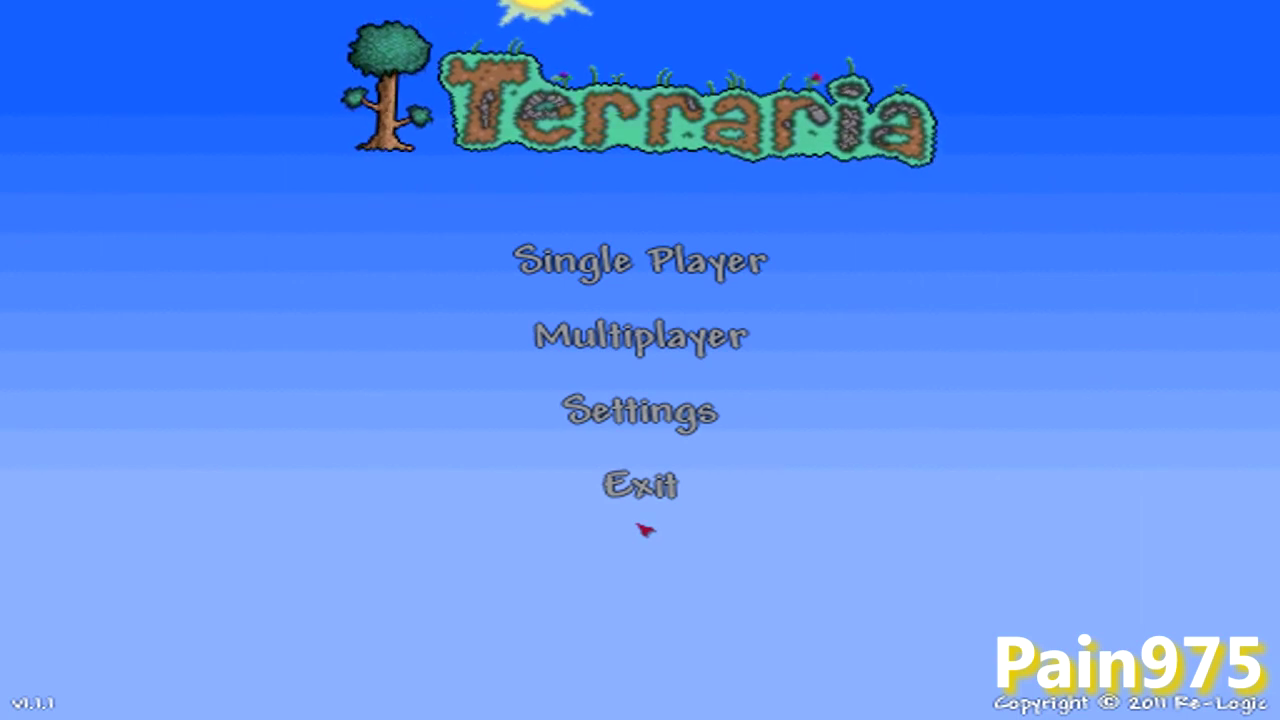
Step: Join the server via Multiplayer > Join with the existing character, external IP and port 7777
click(656, 340)
click(646, 265)
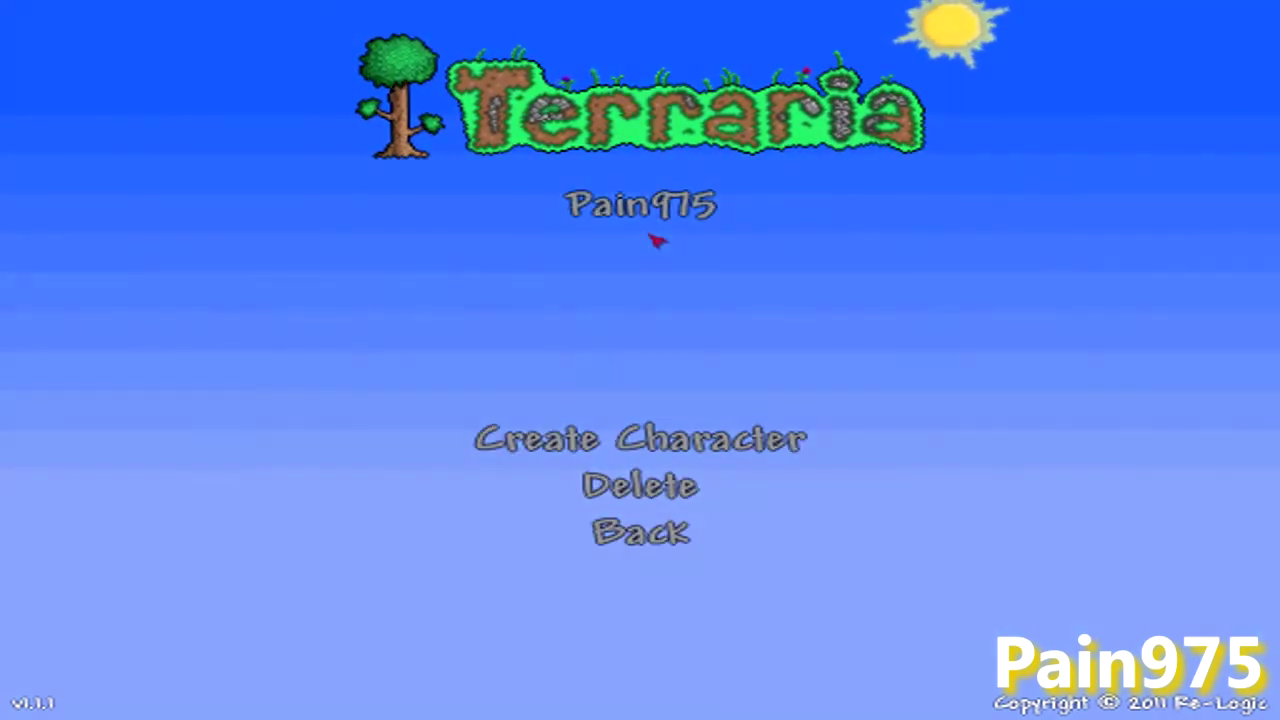
click(645, 210)
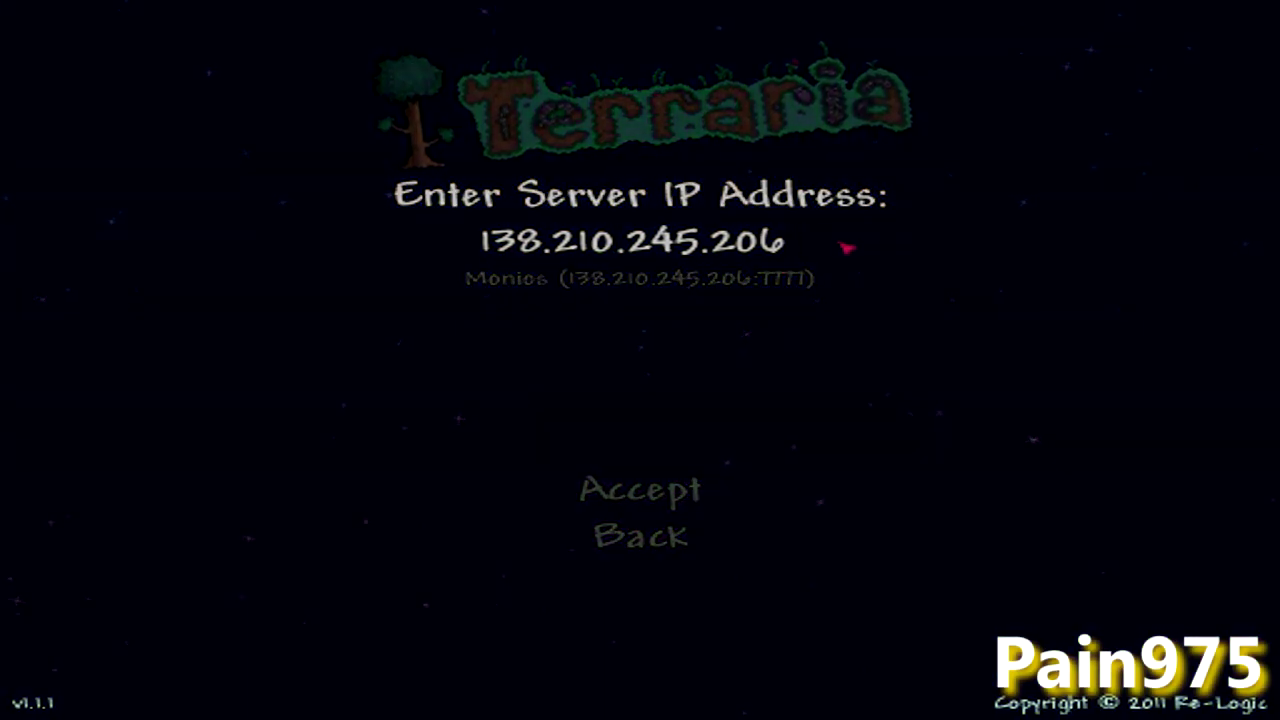
click(663, 491)
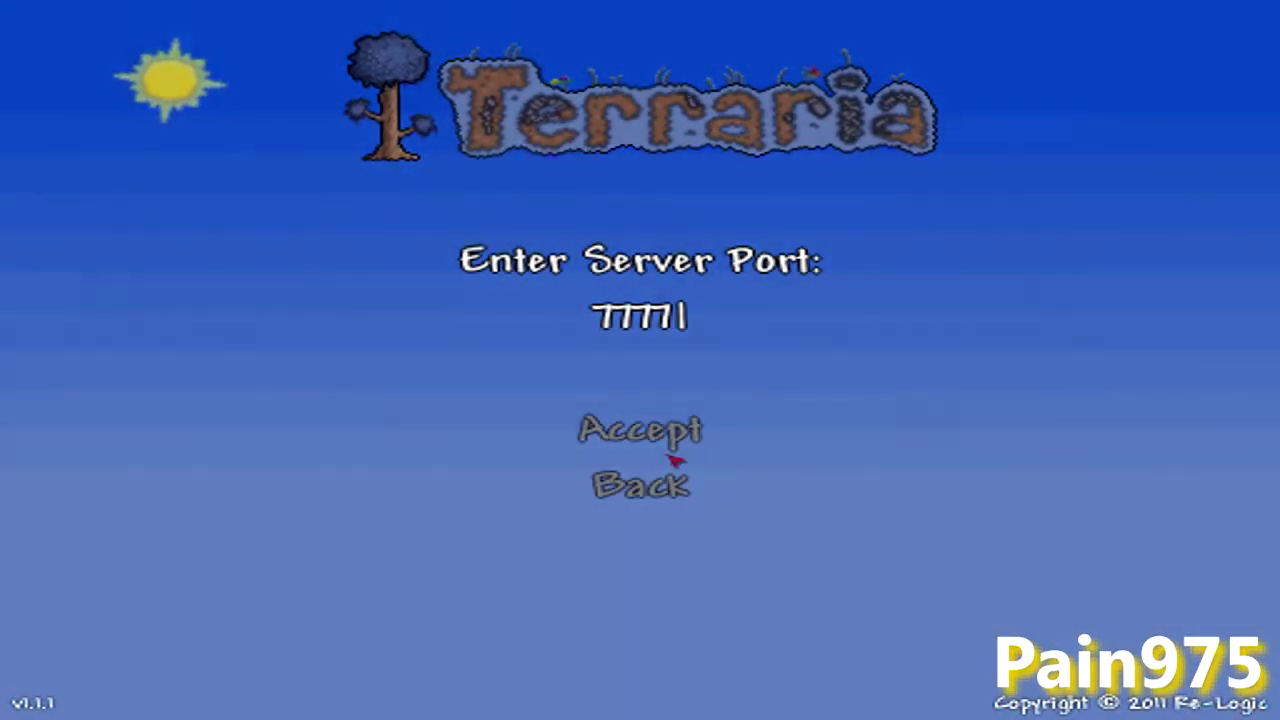
click(672, 436)
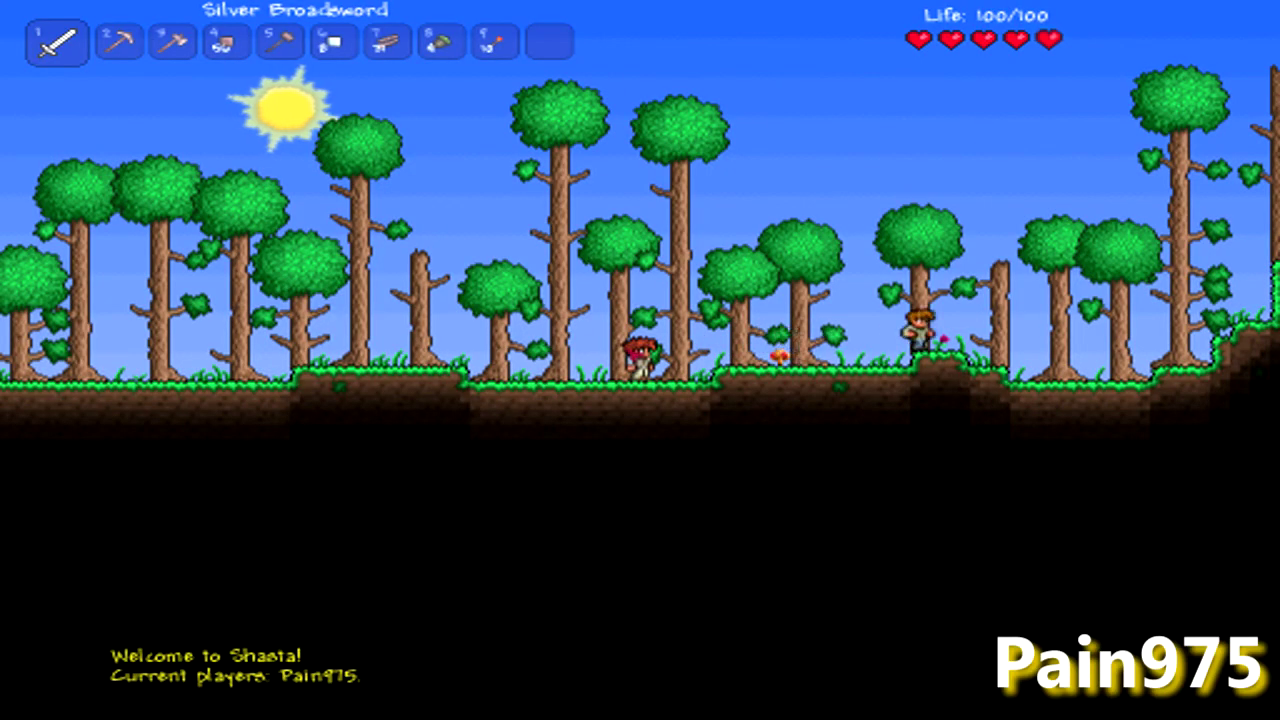
Step: Walk left and right with A/D, jump with Space, and scroll the hotbar to the Copper Axe
key(a)
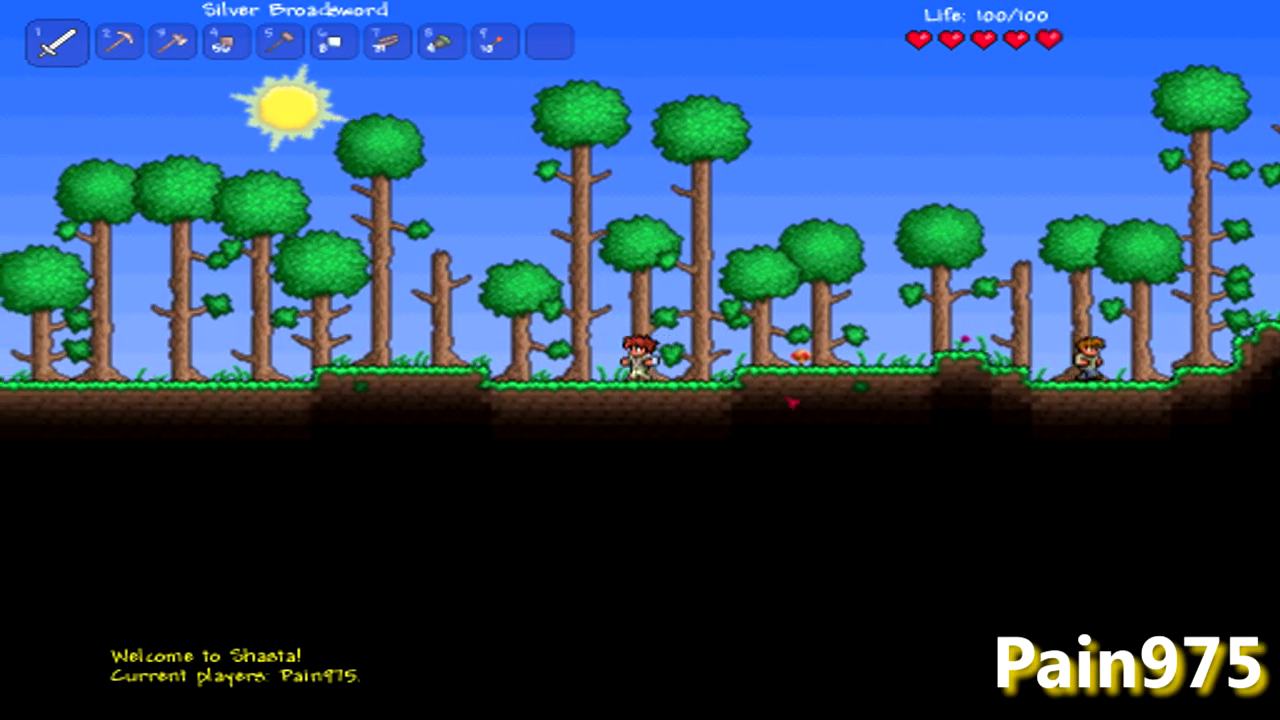
key(space)
scroll(640, 360, up, 2)
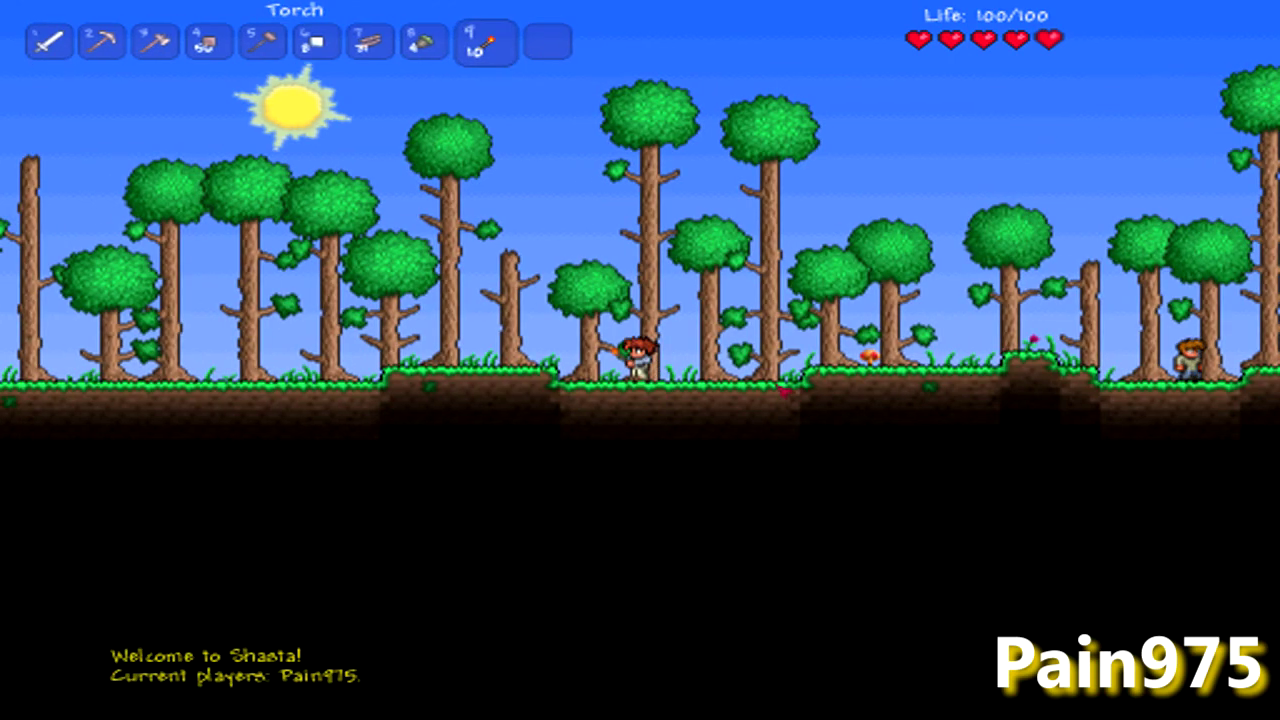
scroll(640, 360, down, 3)
scroll(784, 391, down, 1)
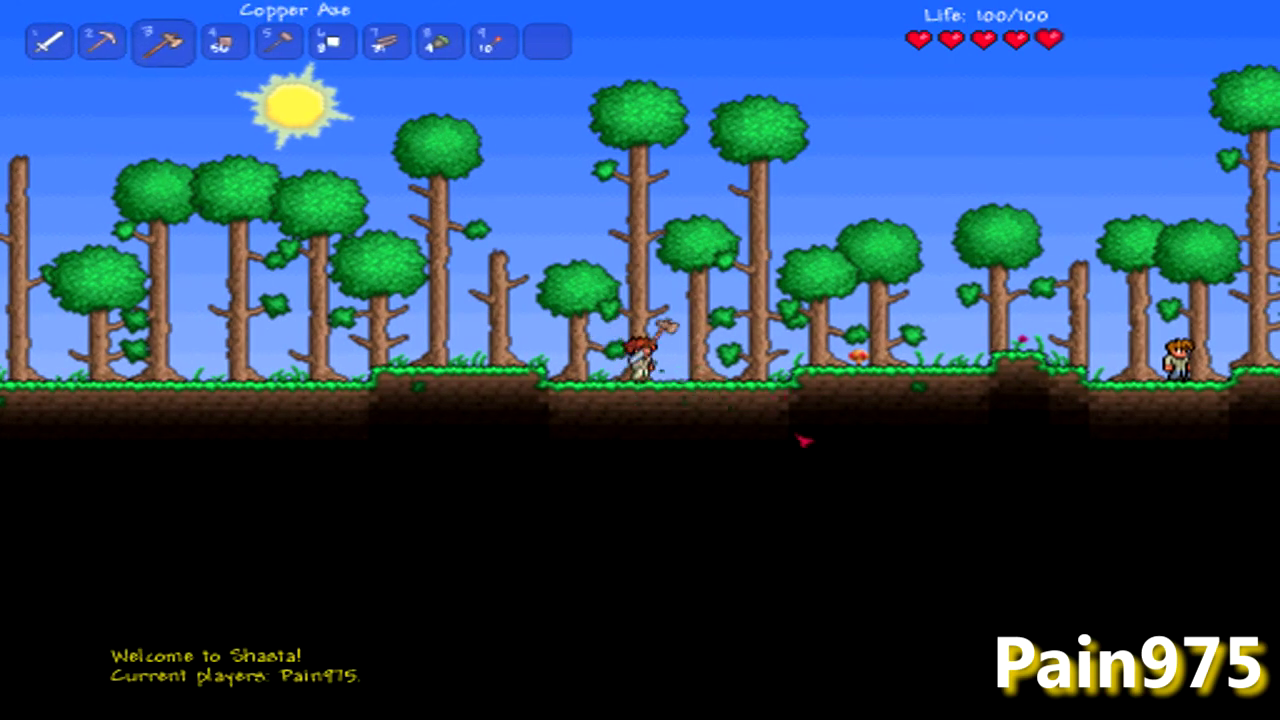
key(a)
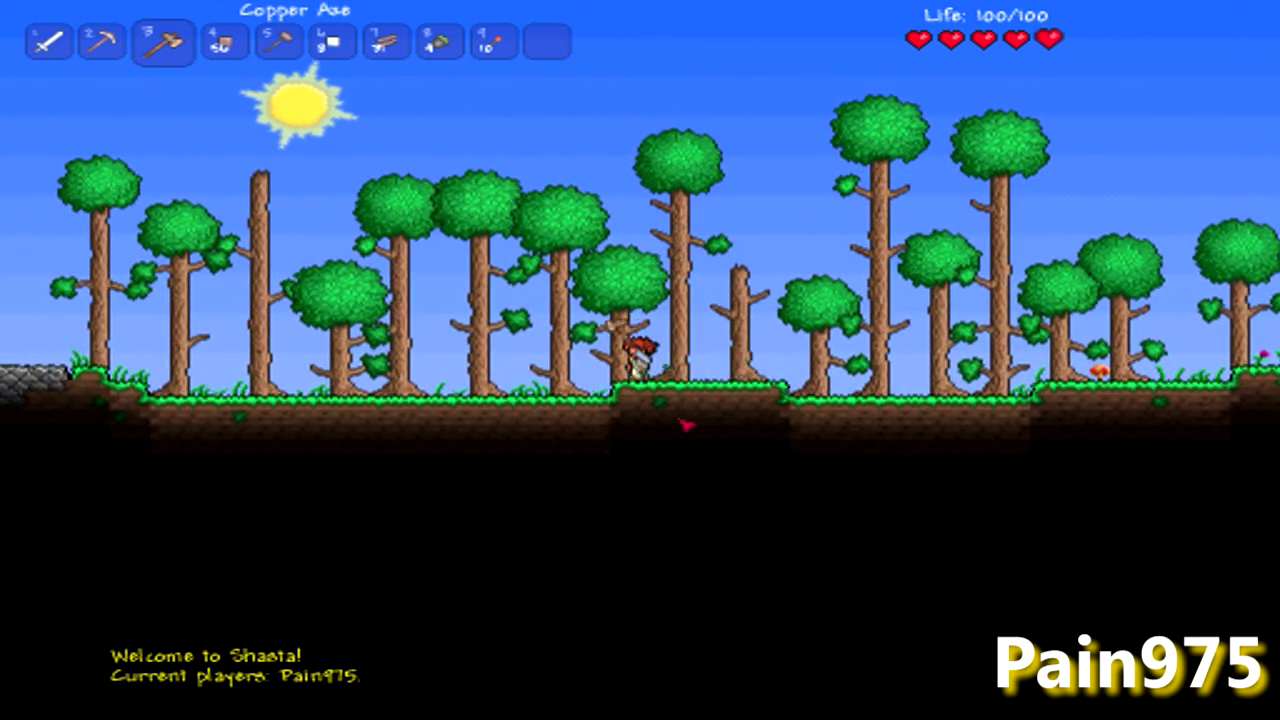
key(d)
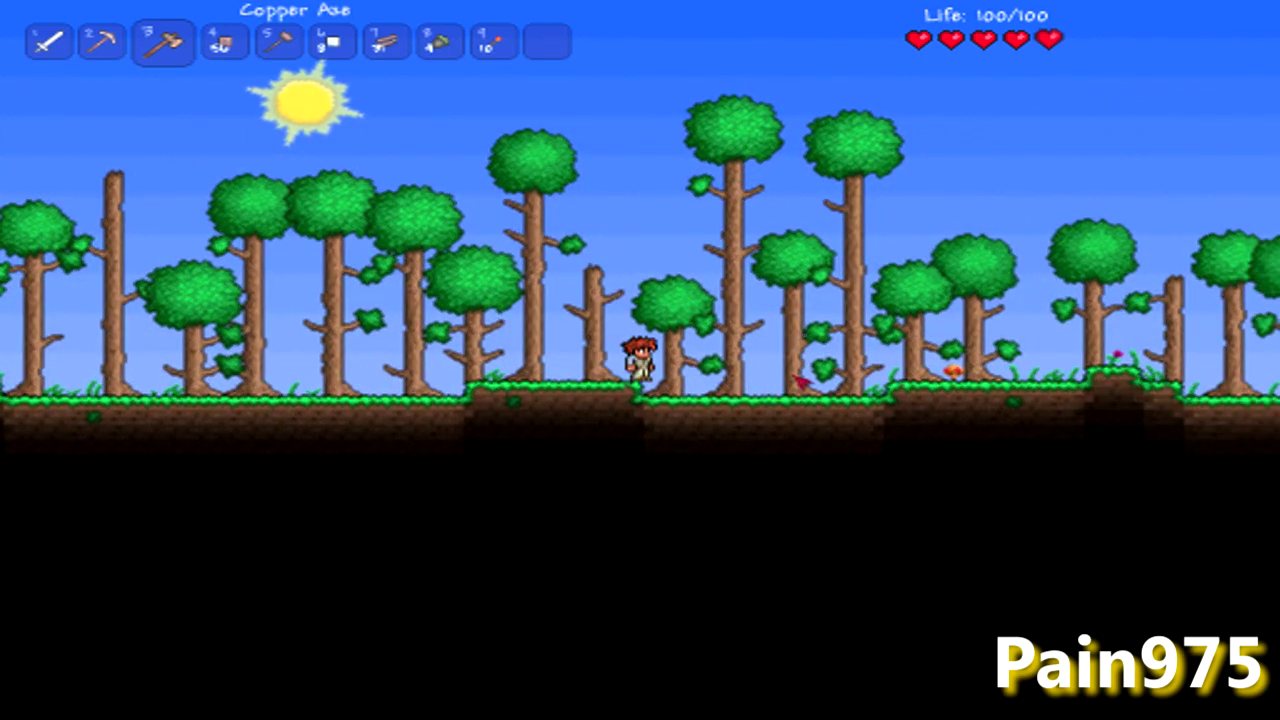
key(d)
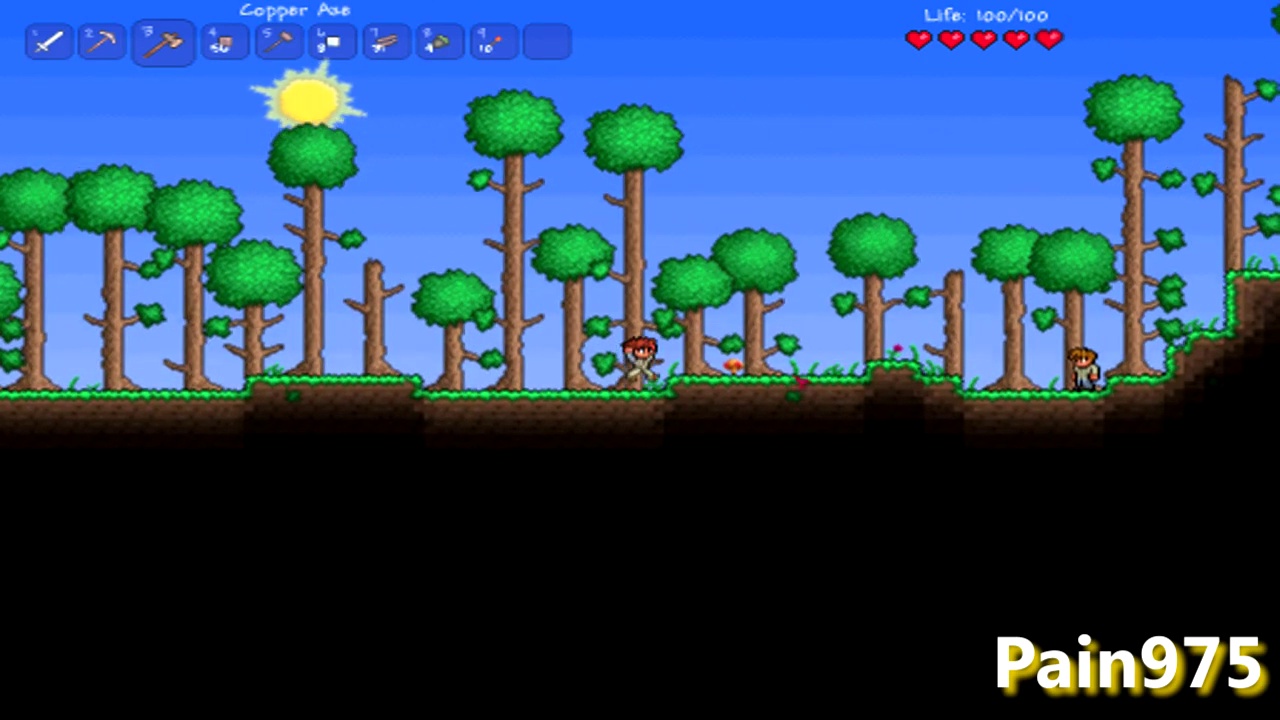
key(space)
key(d)
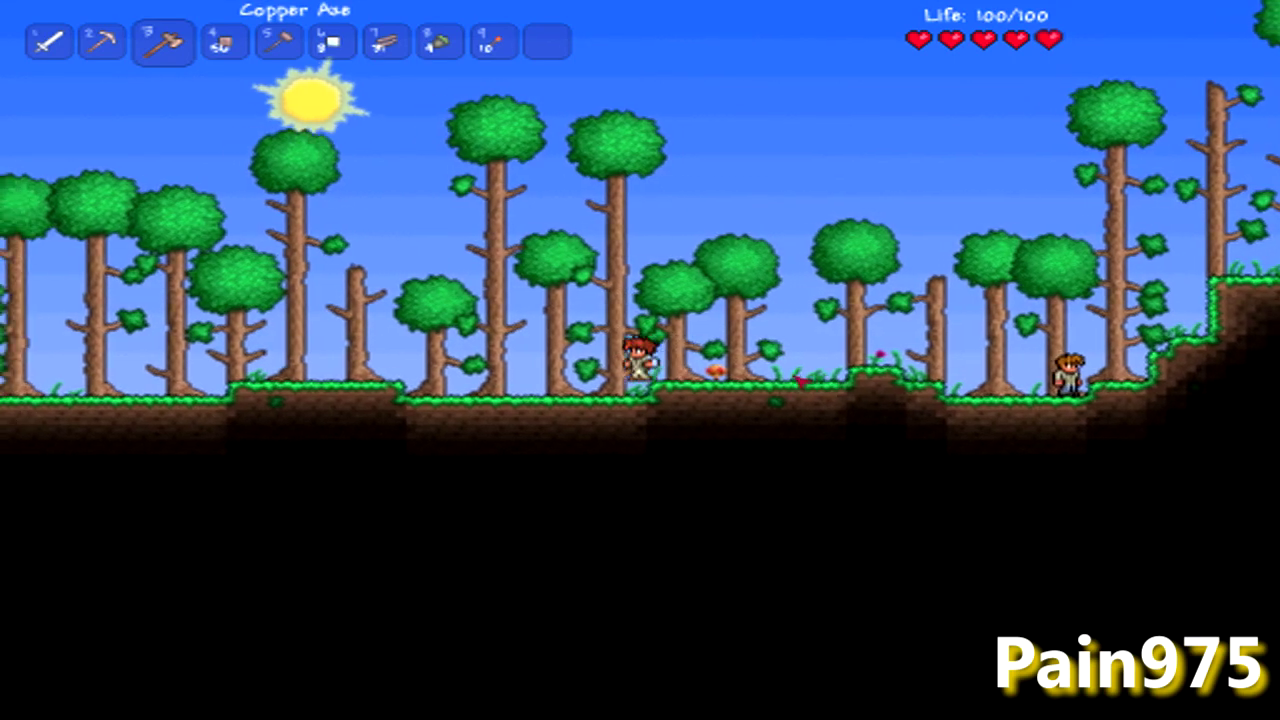